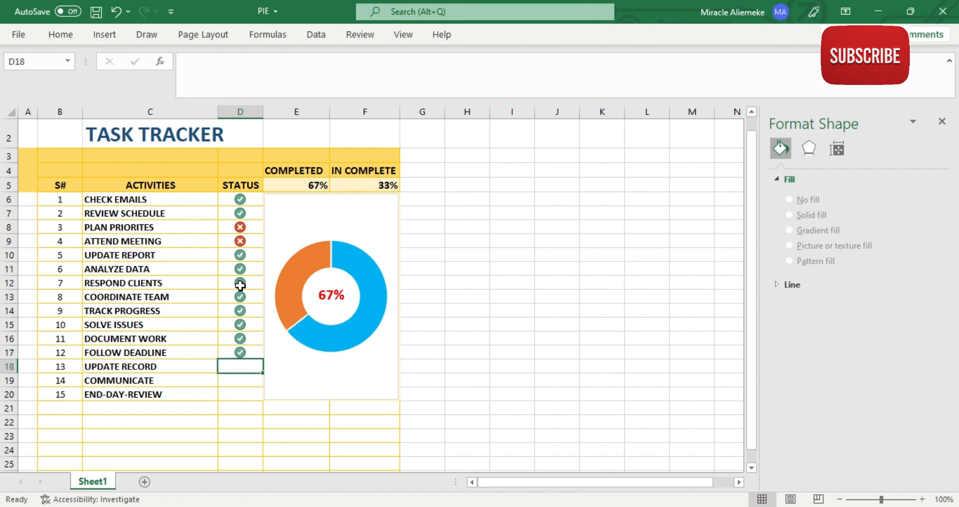
# Fill in the last three STATUS cells, entering 1 for tasks 13 and 14 and 0 for task 15.
pyautogui.write('1')
pyautogui.press('Return')
pyautogui.write('1')
pyautogui.press('Return')
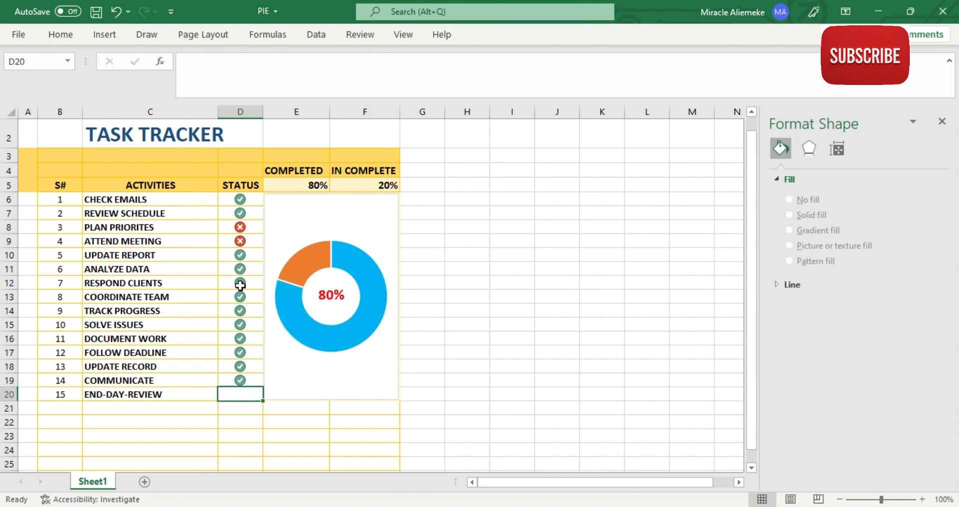
pyautogui.write('0')
pyautogui.press('Return')
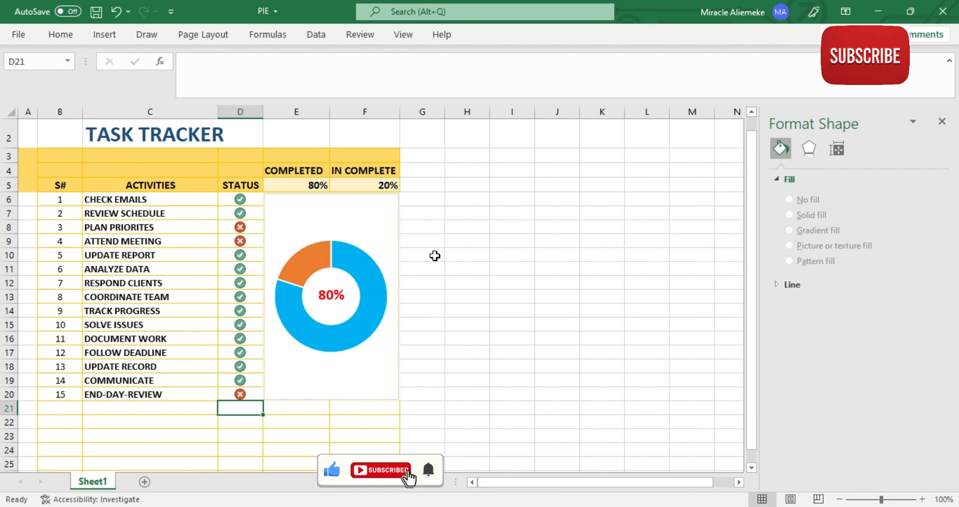
pyautogui.moveTo(339, 260)
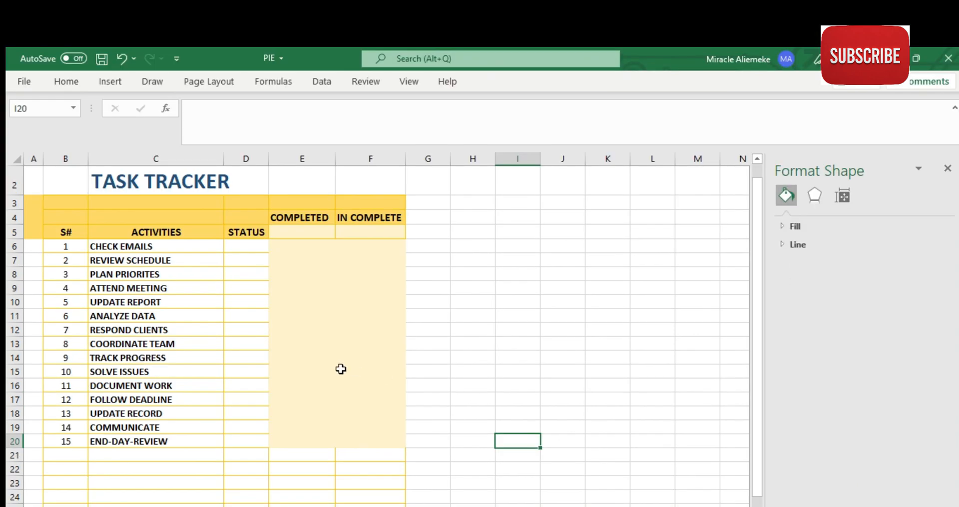
# Start a new icon-set conditional formatting rule for the empty STATUS cells D6:D20.
pyautogui.click(248, 248)
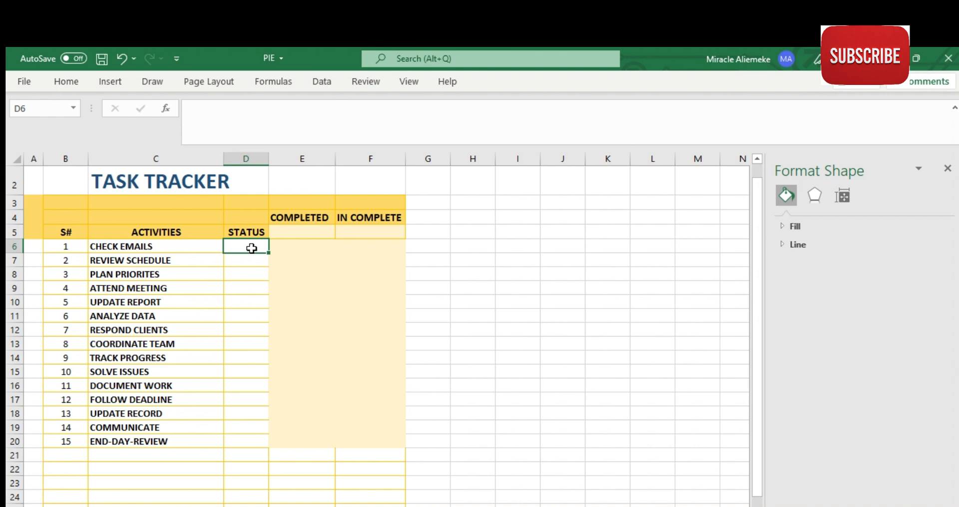
pyautogui.moveTo(251, 248); pyautogui.dragTo(242, 443)
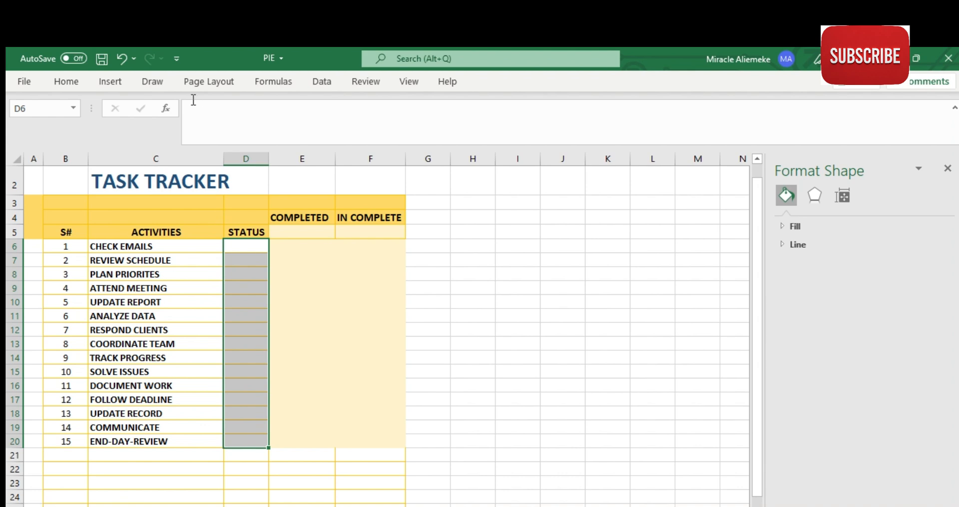
pyautogui.click(76, 81)
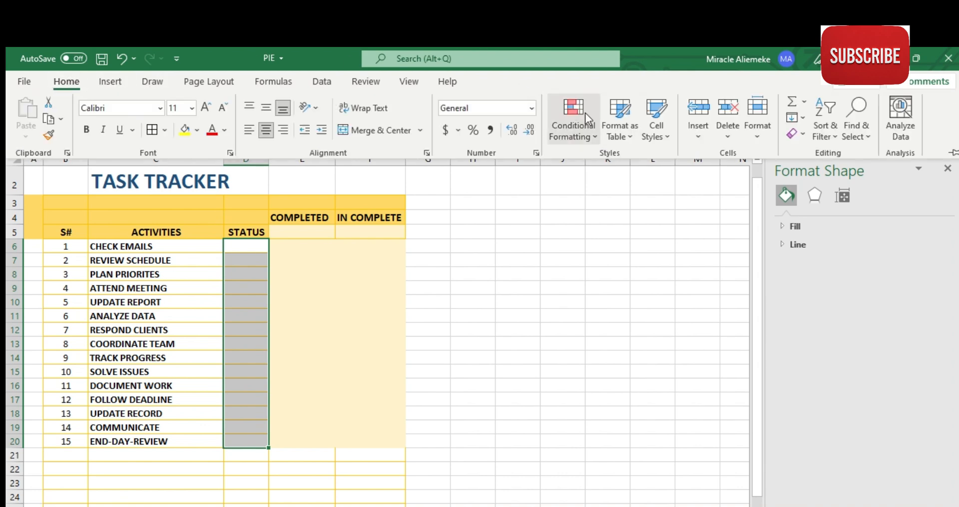
pyautogui.click(586, 115)
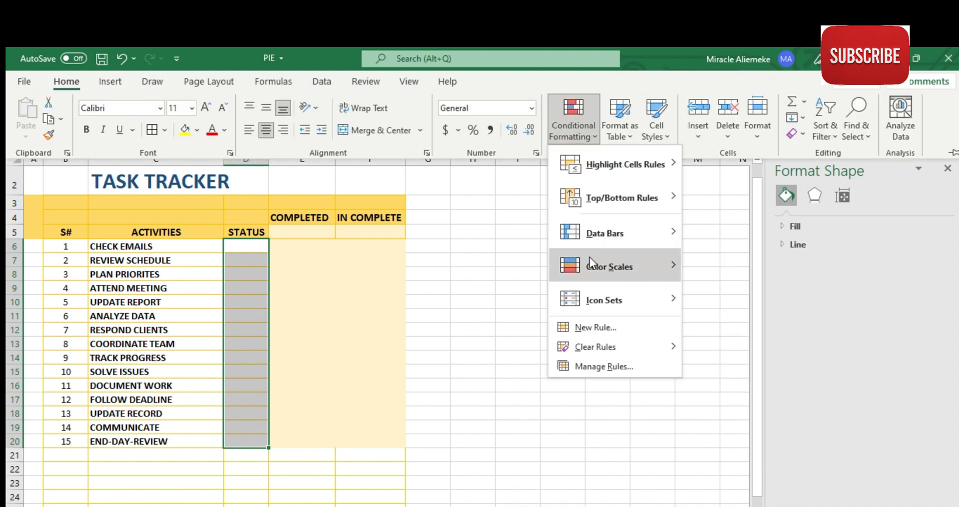
pyautogui.moveTo(598, 296)
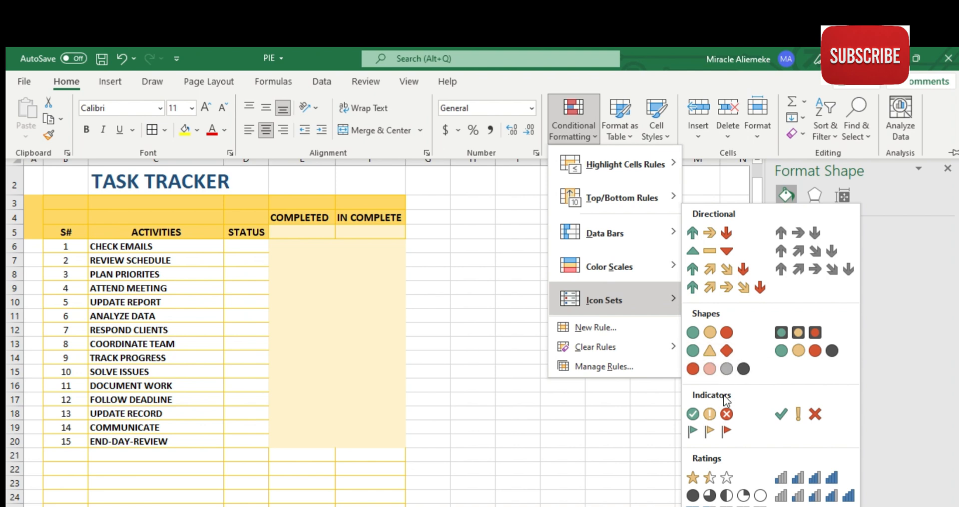
pyautogui.click(706, 503)
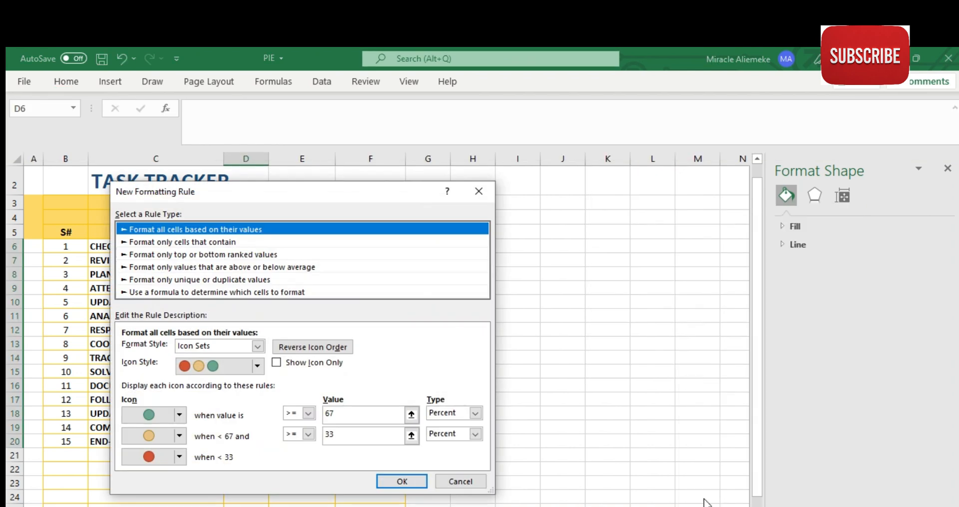
# Choose the circled cross, exclamation and check icon style, and replace the middle icon with the red circled cross.
pyautogui.click(224, 365)
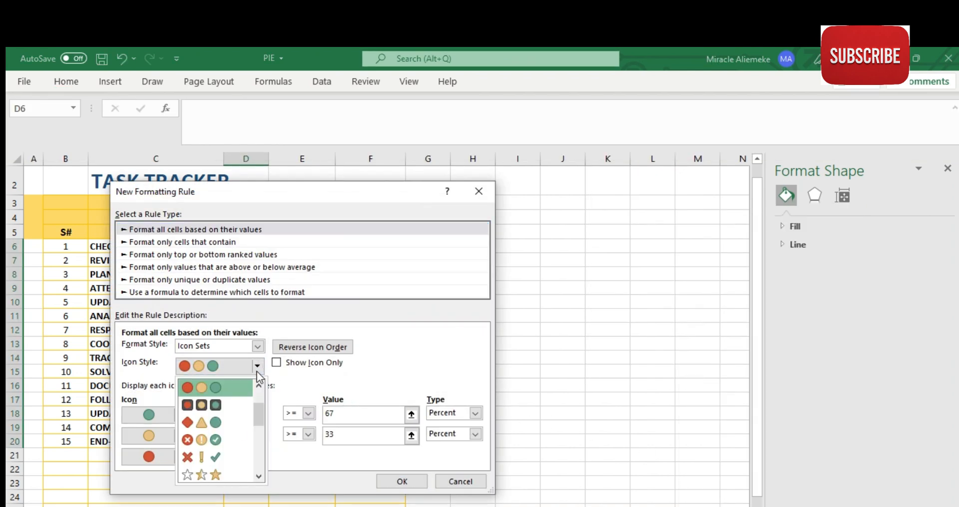
pyautogui.click(215, 440)
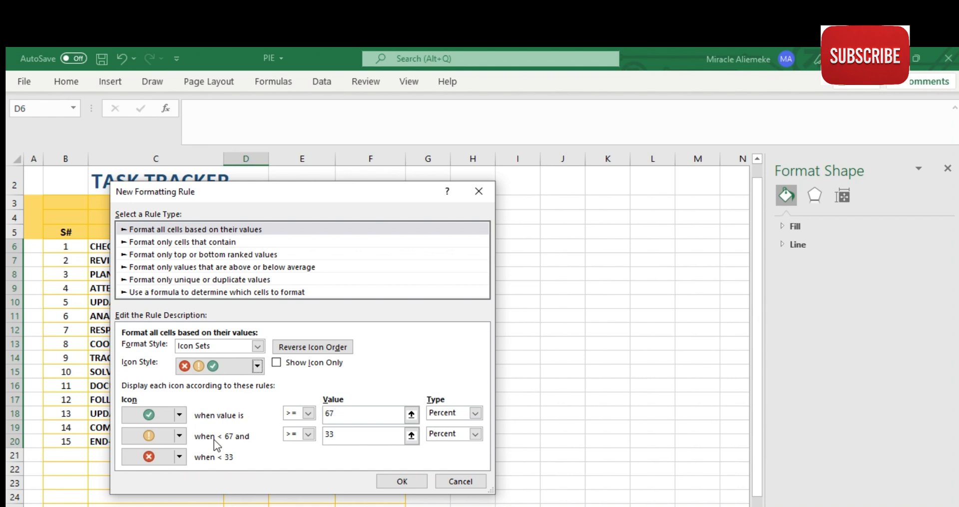
pyautogui.click(179, 437)
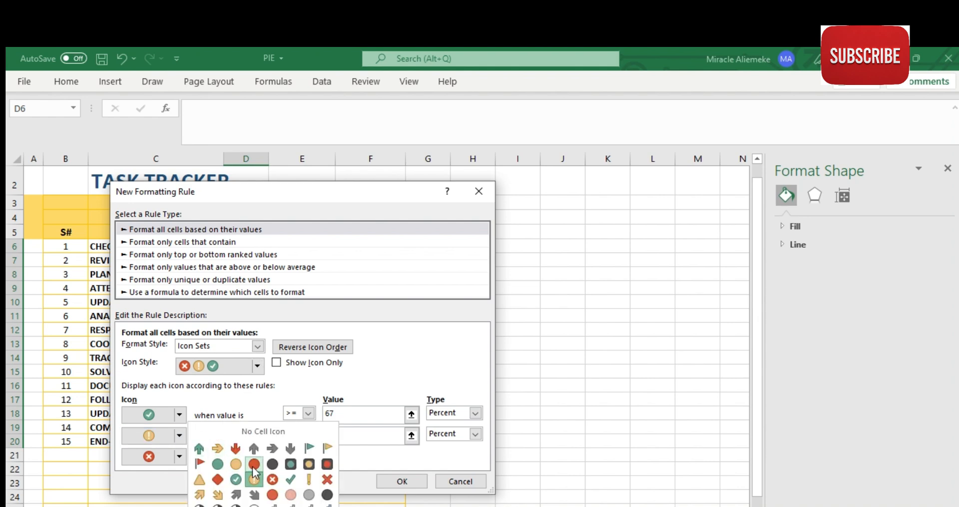
pyautogui.click(272, 480)
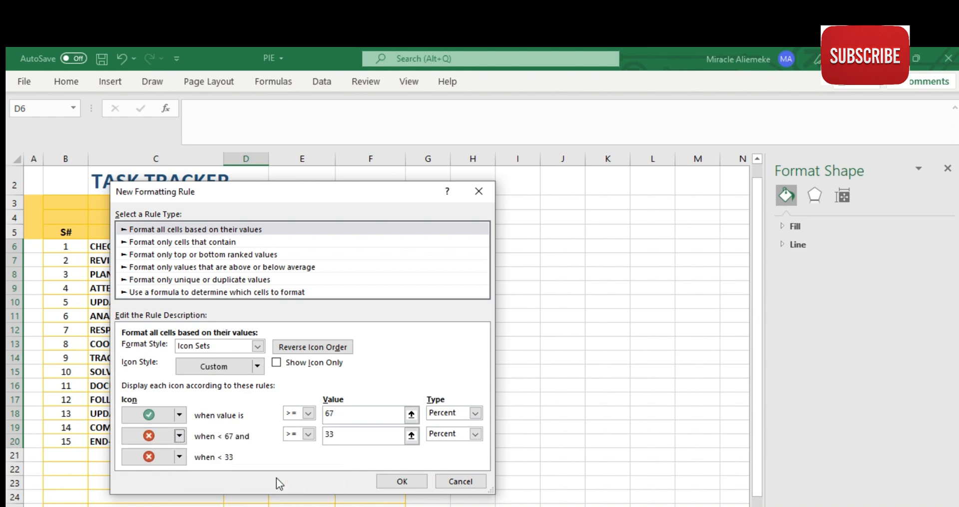
# Set both icon thresholds to type Number with values 1 and 0, show only the icons, and apply the rule.
pyautogui.click(475, 414)
pyautogui.click(444, 426)
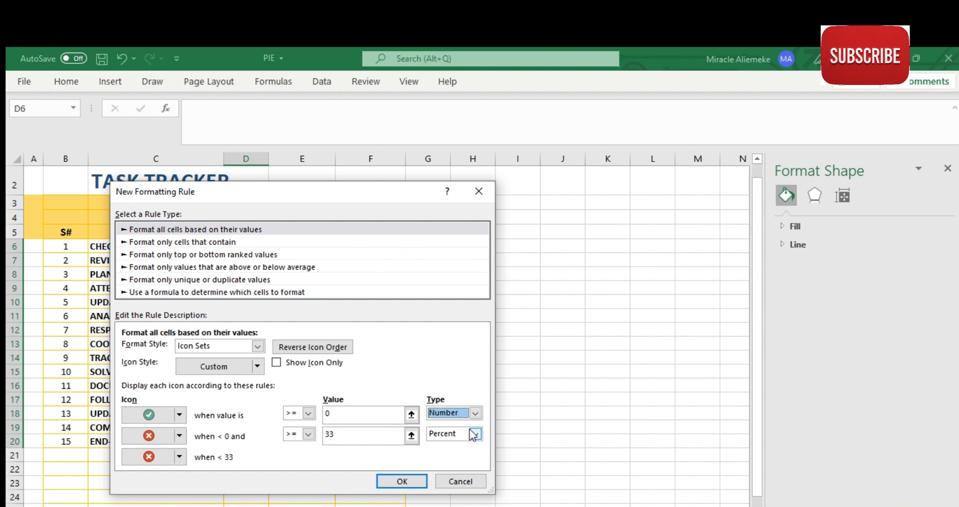
pyautogui.click(475, 433)
pyautogui.click(445, 446)
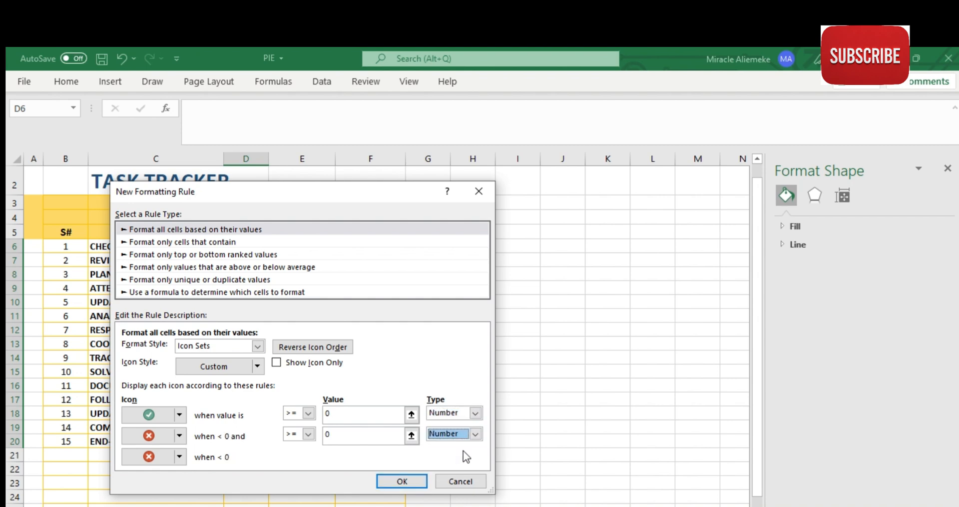
pyautogui.click(348, 420)
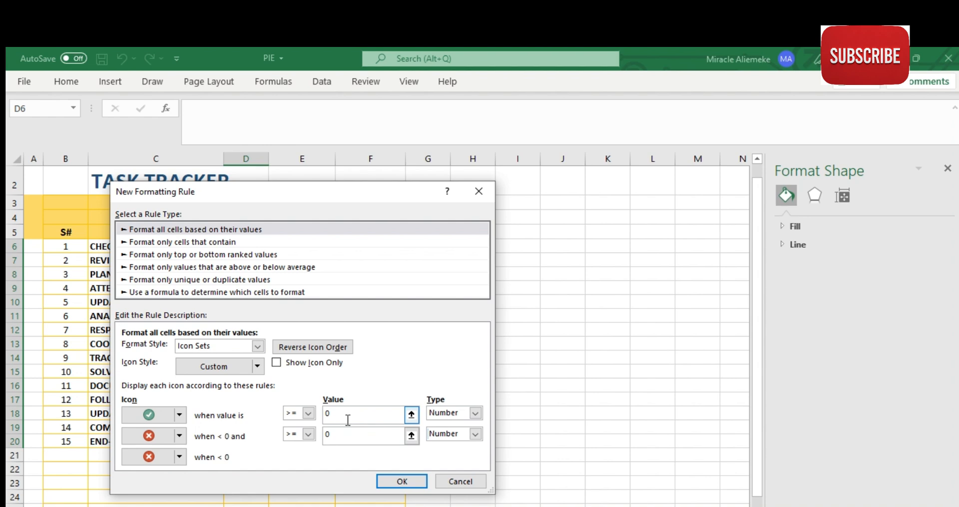
pyautogui.click(283, 364)
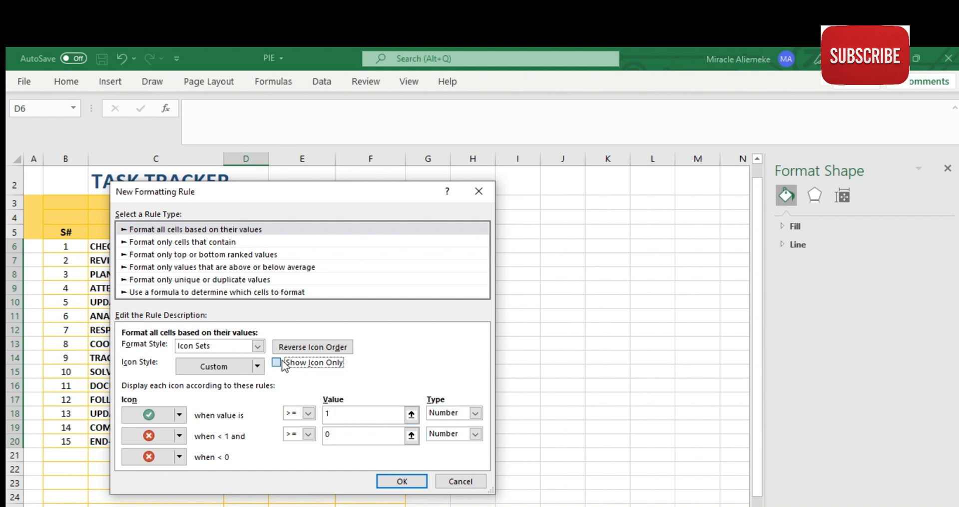
pyautogui.click(419, 483)
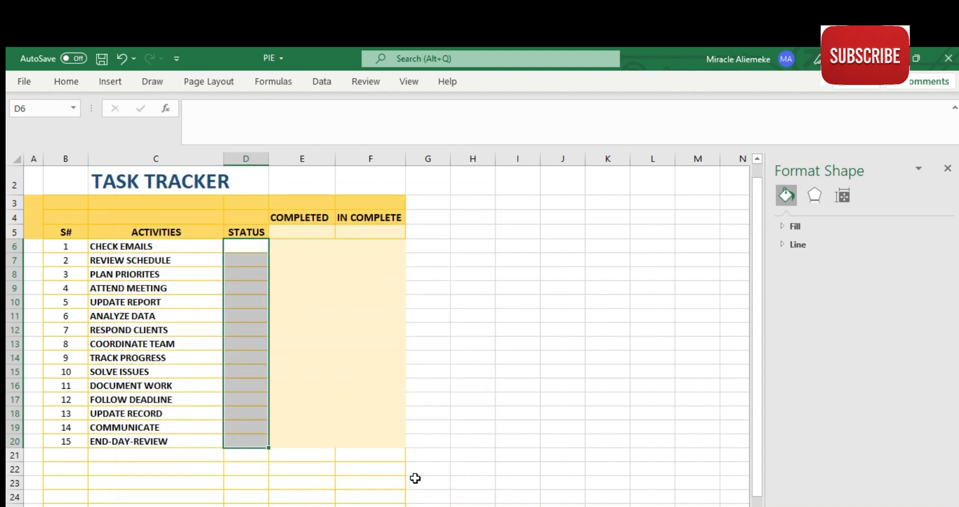
# Enter the statuses 1, 1, 0, 0, 1, 1 for the first six activities in D6:D11.
pyautogui.click(243, 249)
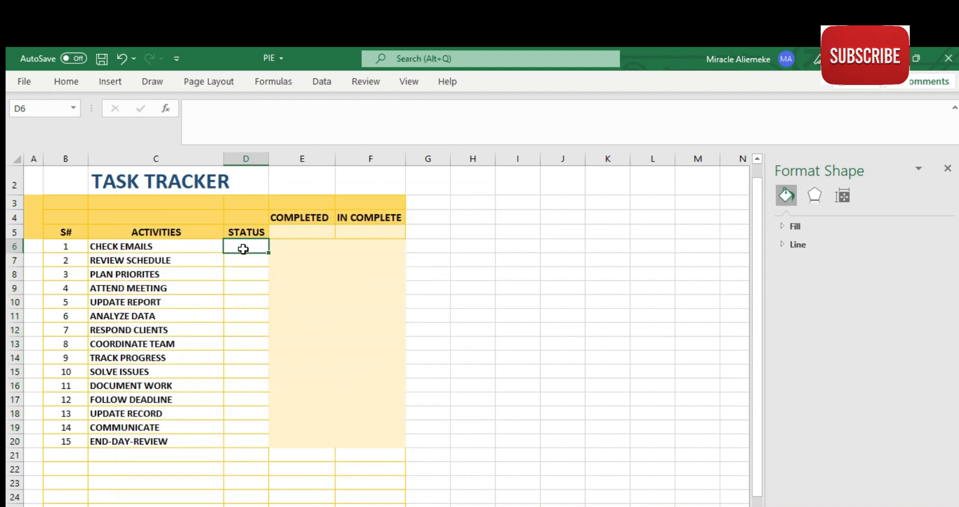
pyautogui.write('1')
pyautogui.press('Return')
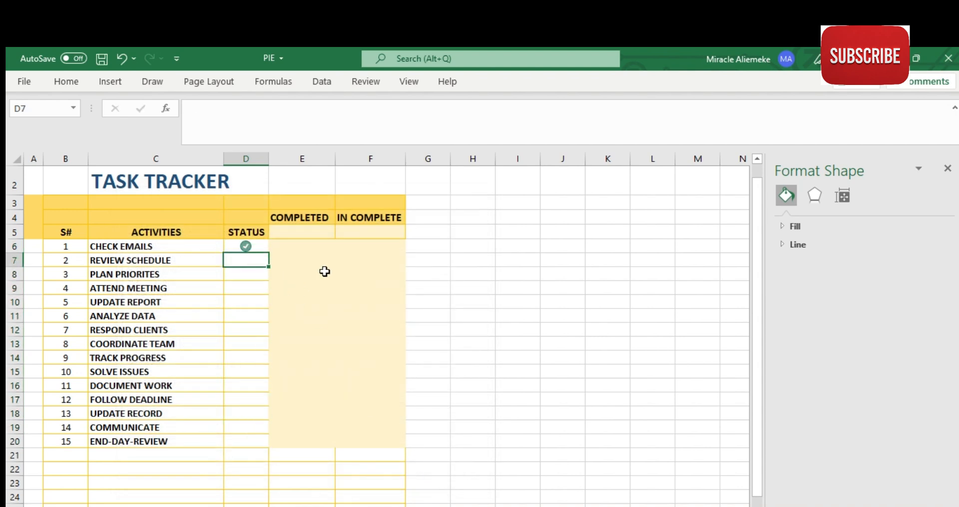
pyautogui.write('1')
pyautogui.press('Return')
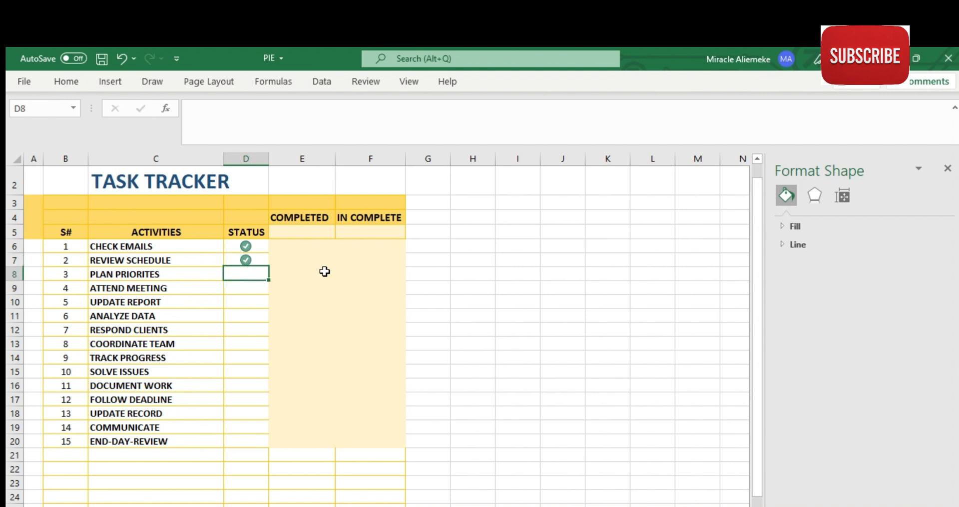
pyautogui.write('0')
pyautogui.press('Return')
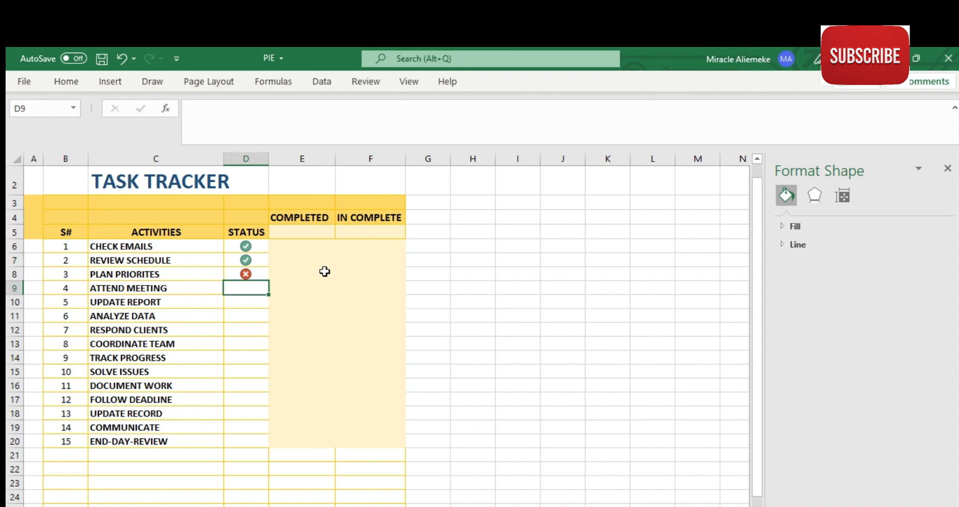
pyautogui.write('0')
pyautogui.press('Return')
pyautogui.write('1')
pyautogui.press('Return')
pyautogui.write('1')
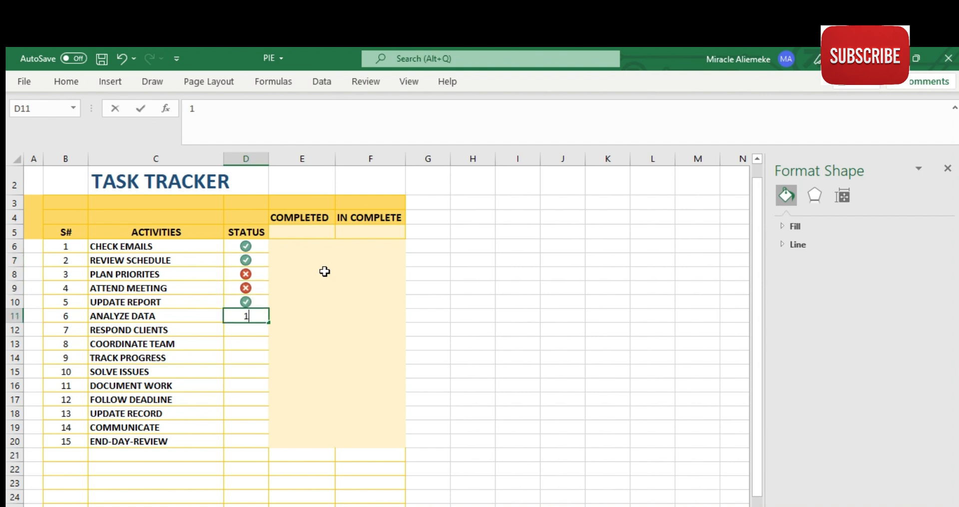
pyautogui.press('Return')
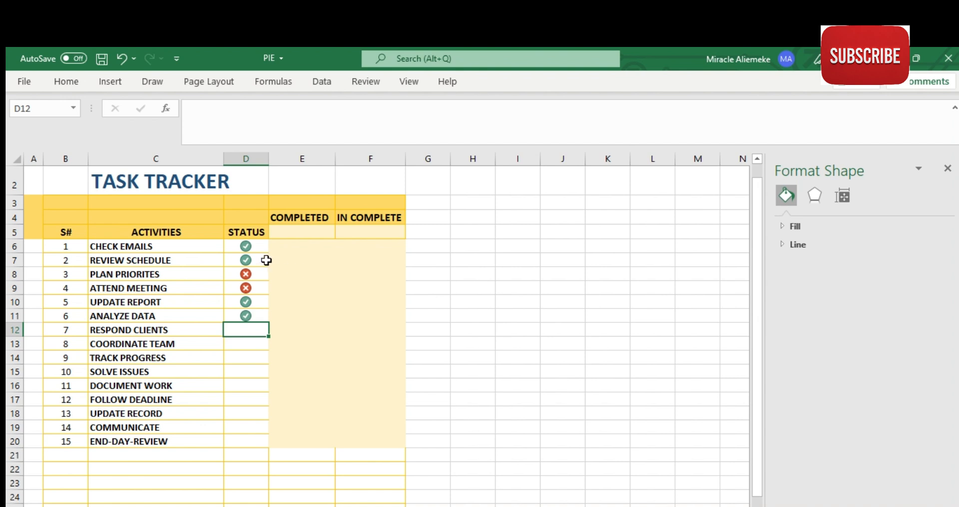
# Calculate the completed share in E5 with the formula =COUNTIF(D6:D20,1)/COUNTA(C6:C20).
pyautogui.click(281, 235)
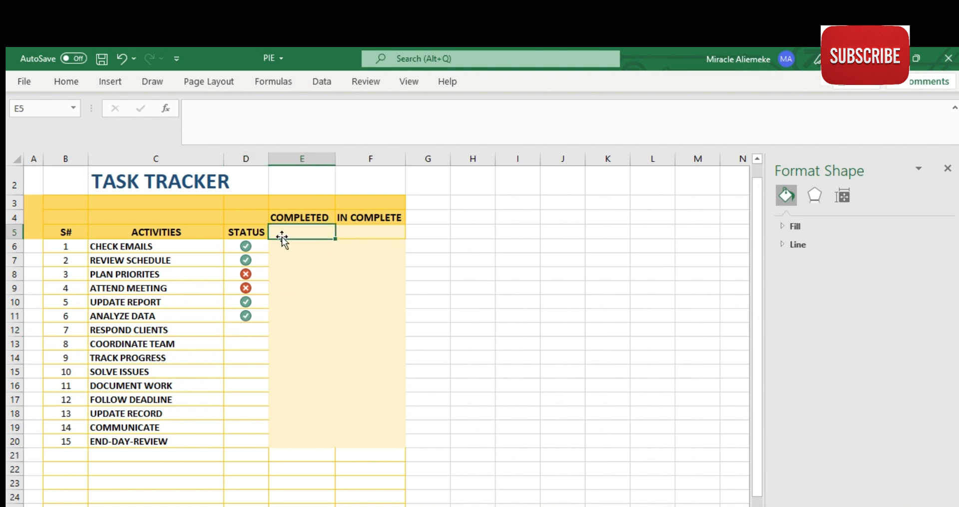
pyautogui.write('=COU')
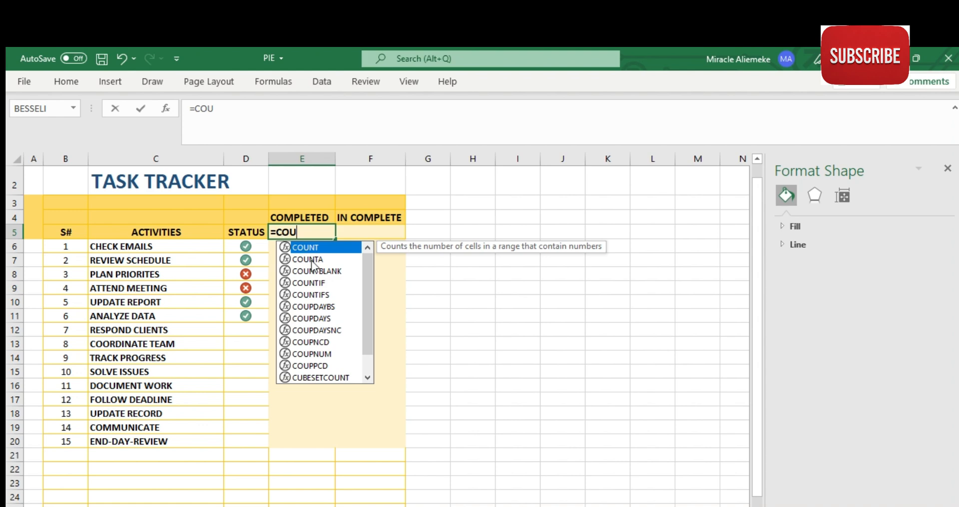
pyautogui.doubleClick(314, 283)
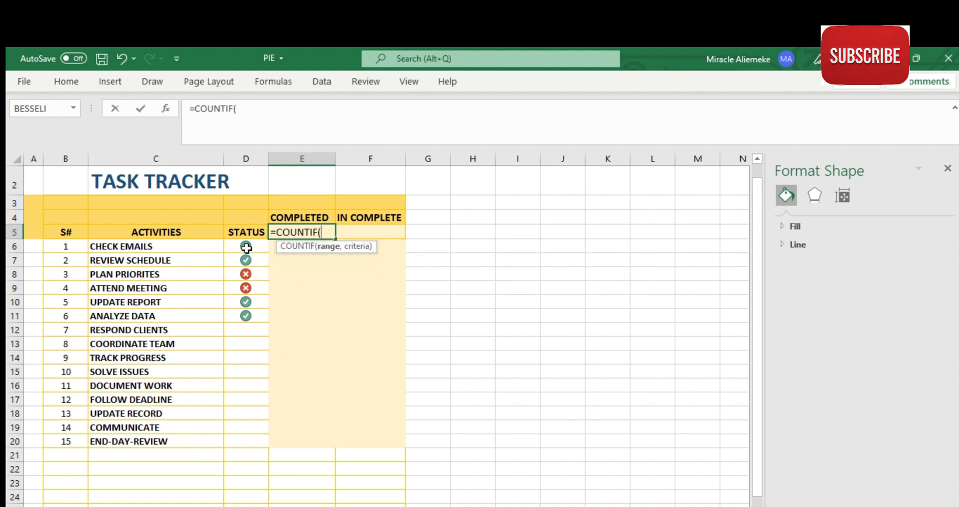
pyautogui.moveTo(246, 248); pyautogui.dragTo(258, 446)
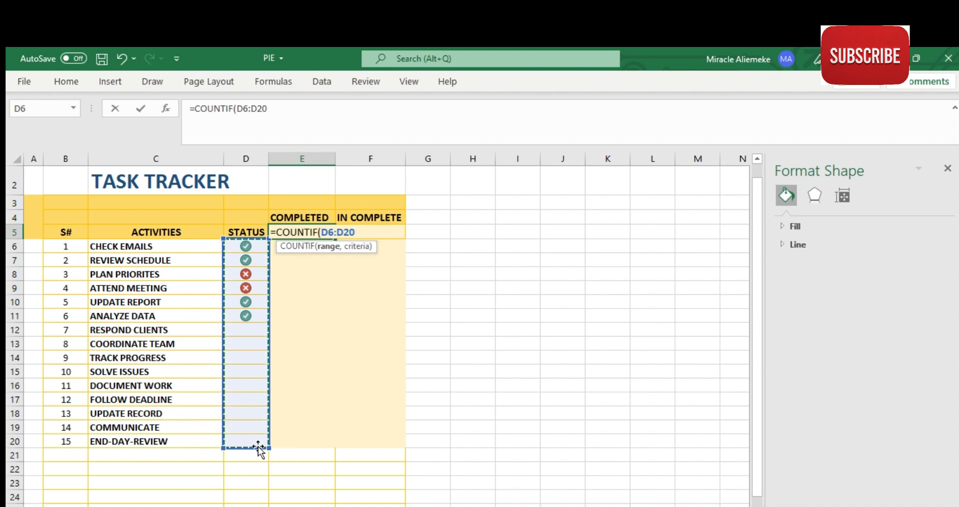
pyautogui.write(',')
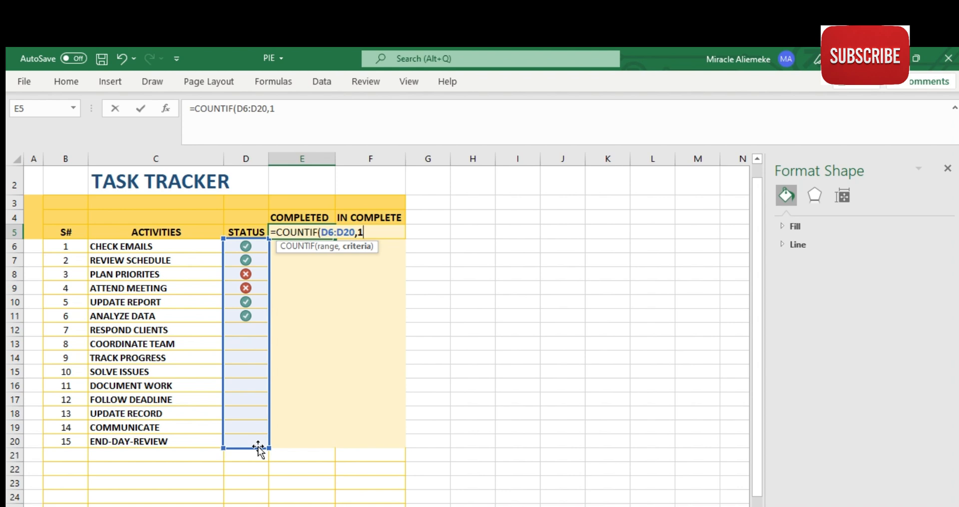
pyautogui.write('1)')
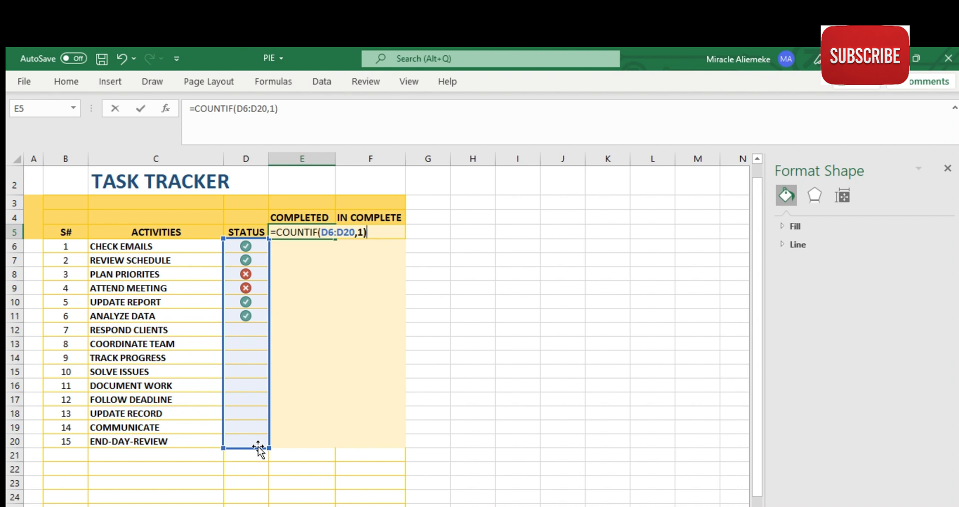
pyautogui.write('/COU')
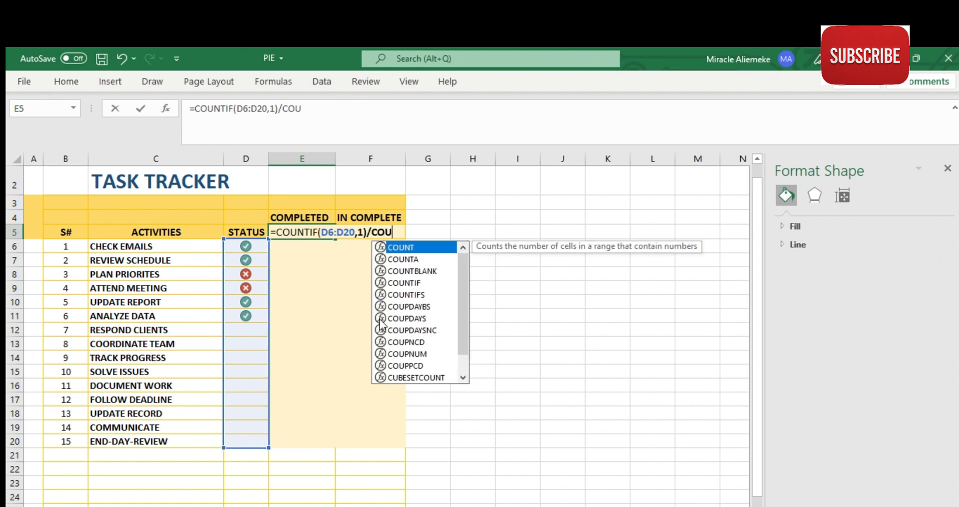
pyautogui.doubleClick(421, 259)
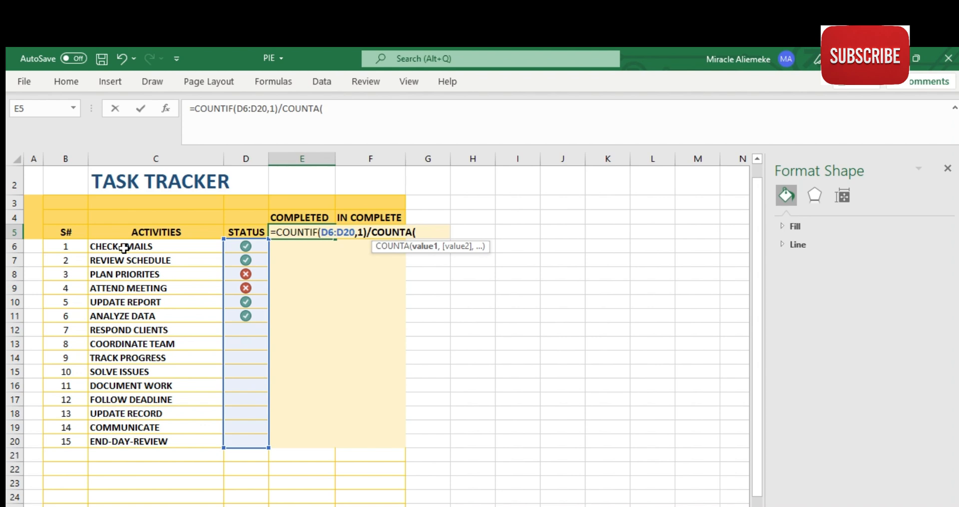
pyautogui.moveTo(123, 247); pyautogui.dragTo(113, 437)
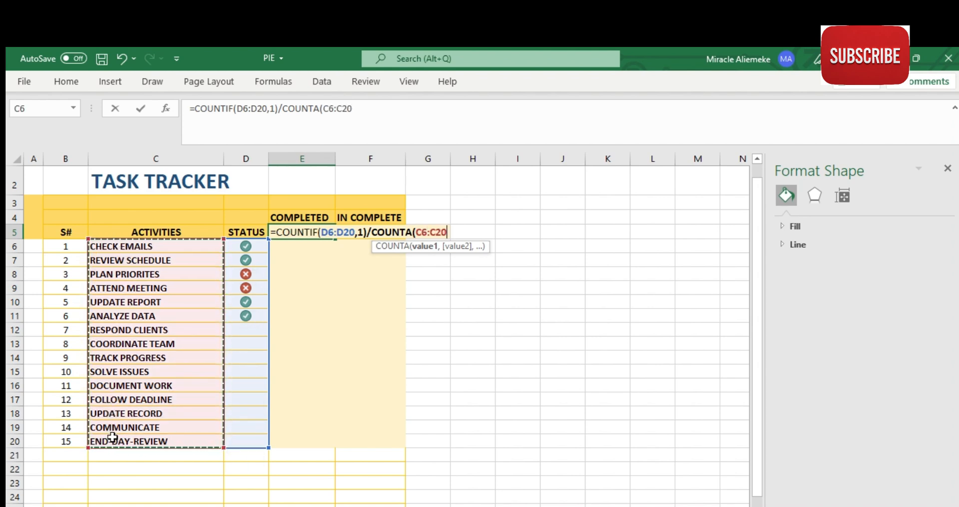
pyautogui.write(')')
pyautogui.press('Return')
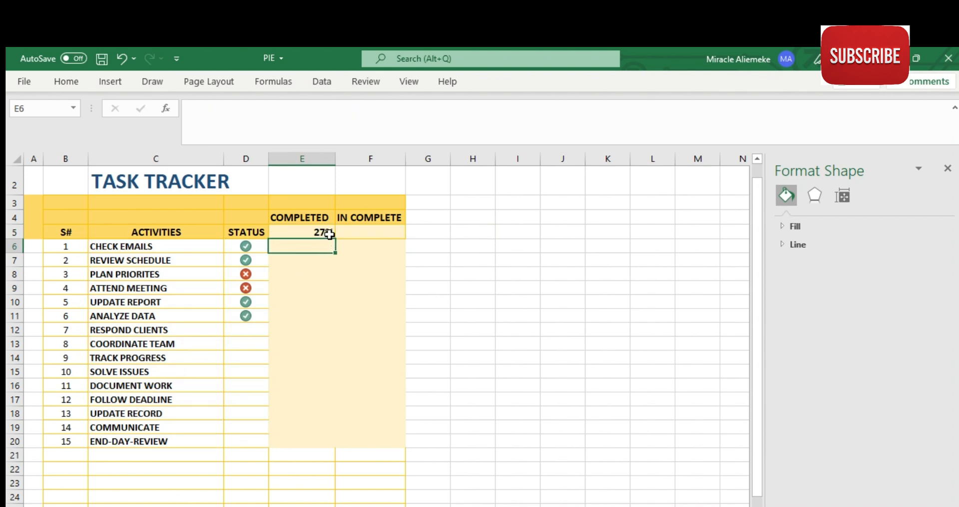
pyautogui.click(350, 234)
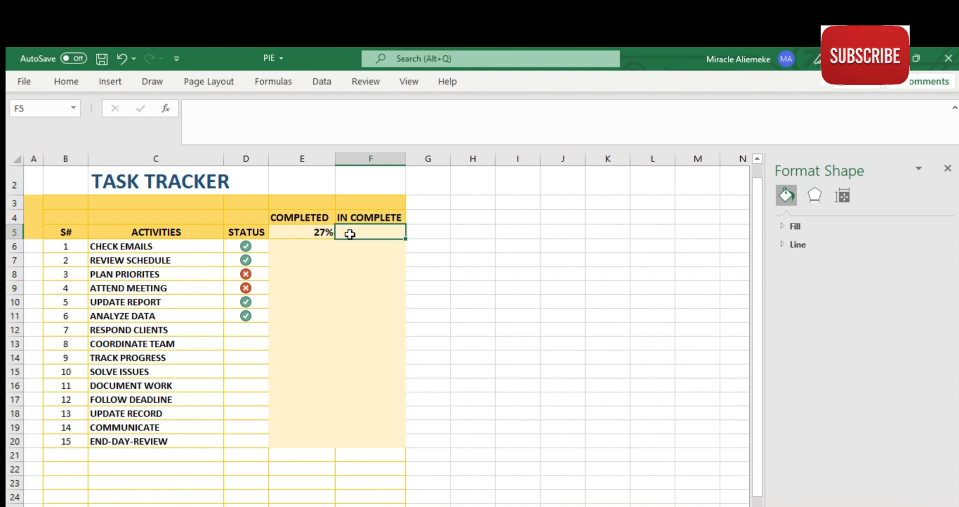
pyautogui.write('1-%')
pyautogui.click(321, 232)
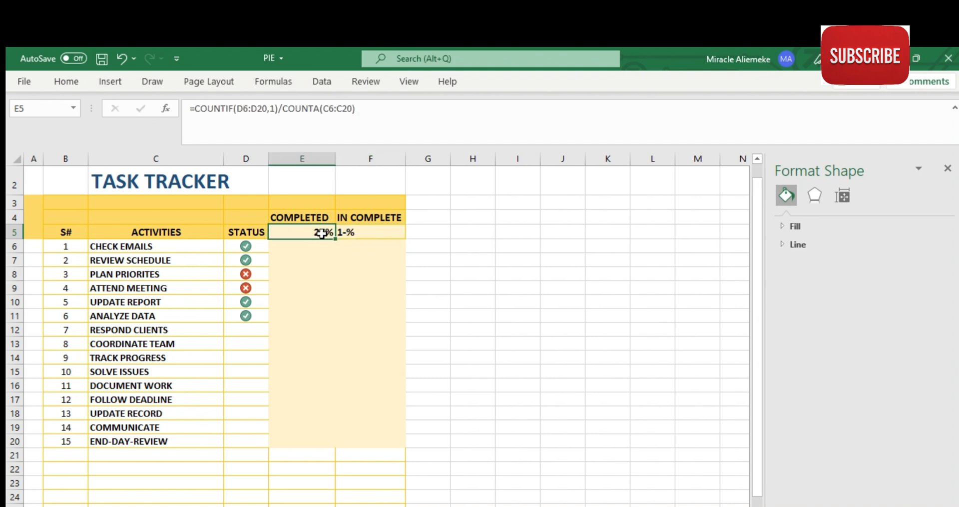
pyautogui.press('Return')
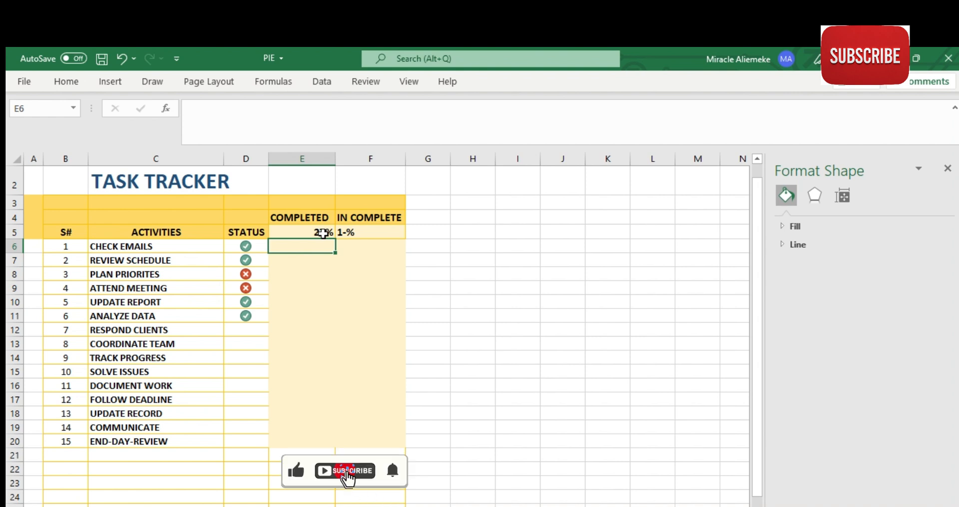
# Replace the entry in F5 with the formula =1-E5 to calculate the incomplete share.
pyautogui.click(351, 232)
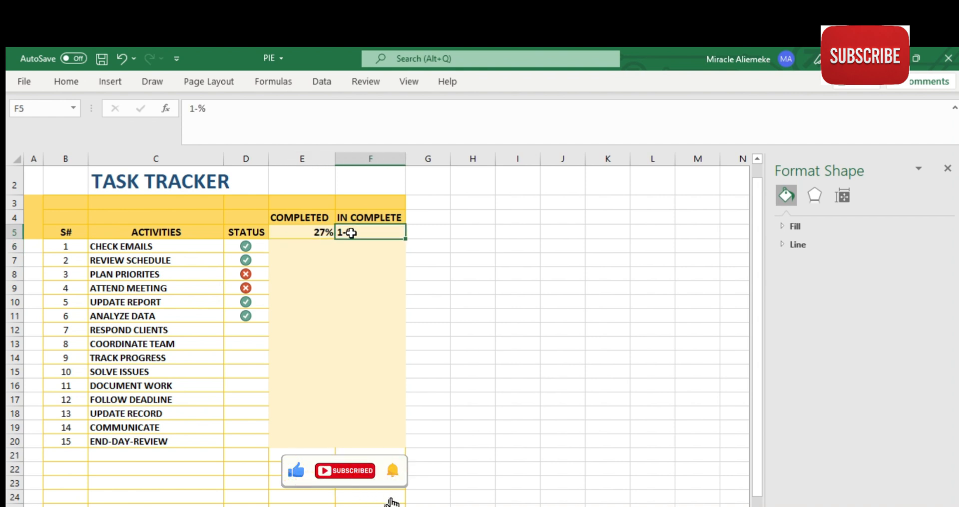
pyautogui.doubleClick(351, 232)
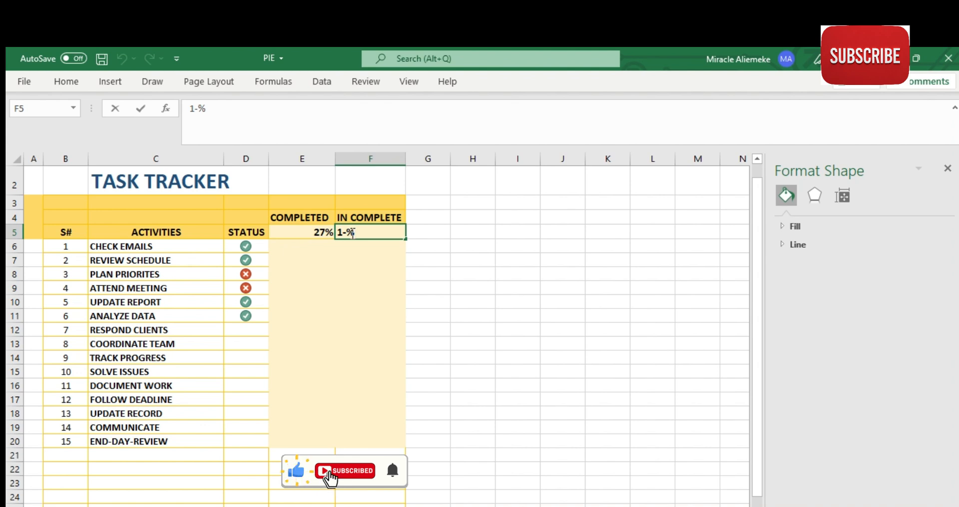
pyautogui.press('BackSpace')
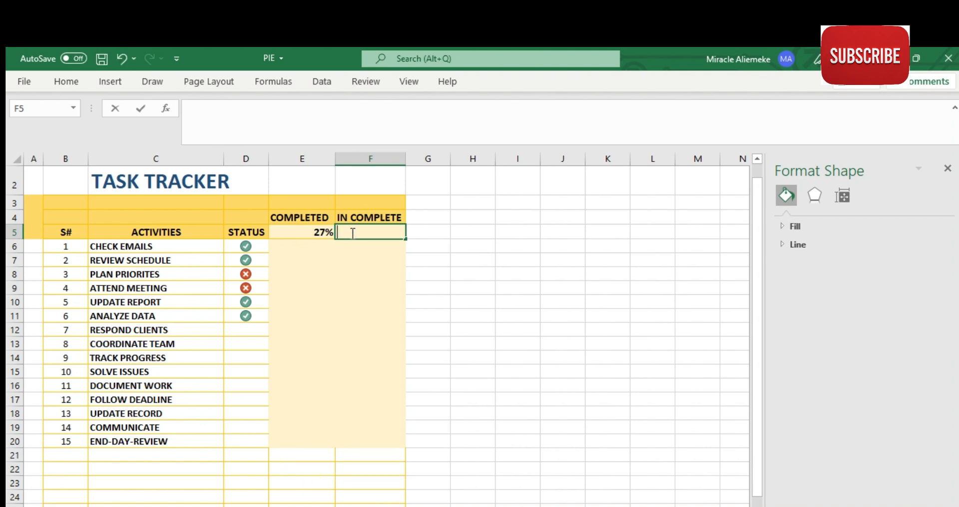
pyautogui.write('=1-')
pyautogui.click(325, 232)
pyautogui.press('Return')
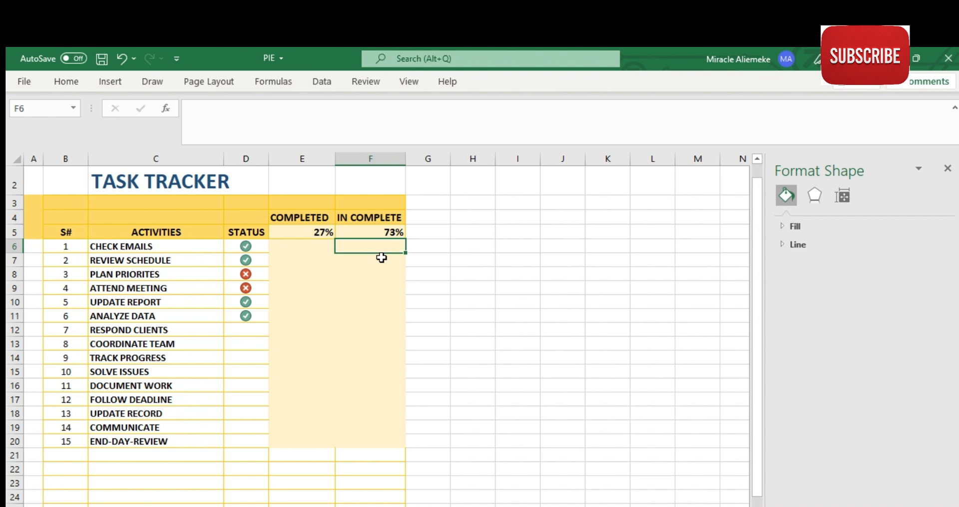
# Insert a doughnut chart based on the completed and incomplete percentages in E5:F5.
pyautogui.moveTo(310, 231); pyautogui.dragTo(373, 238)
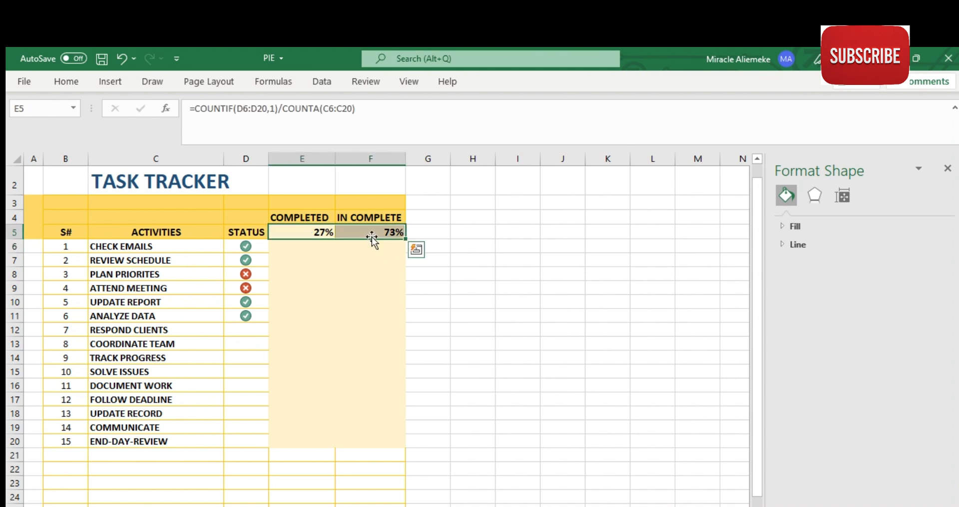
pyautogui.click(110, 84)
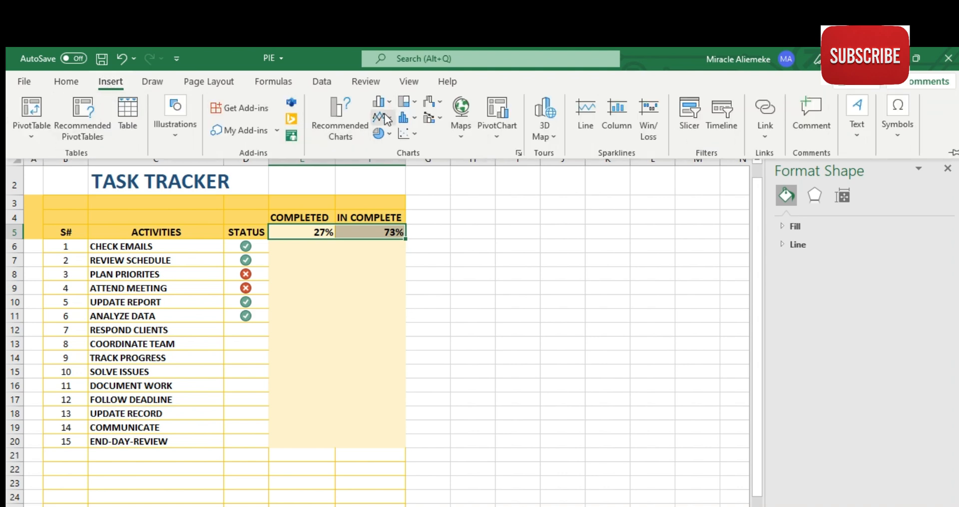
pyautogui.click(355, 127)
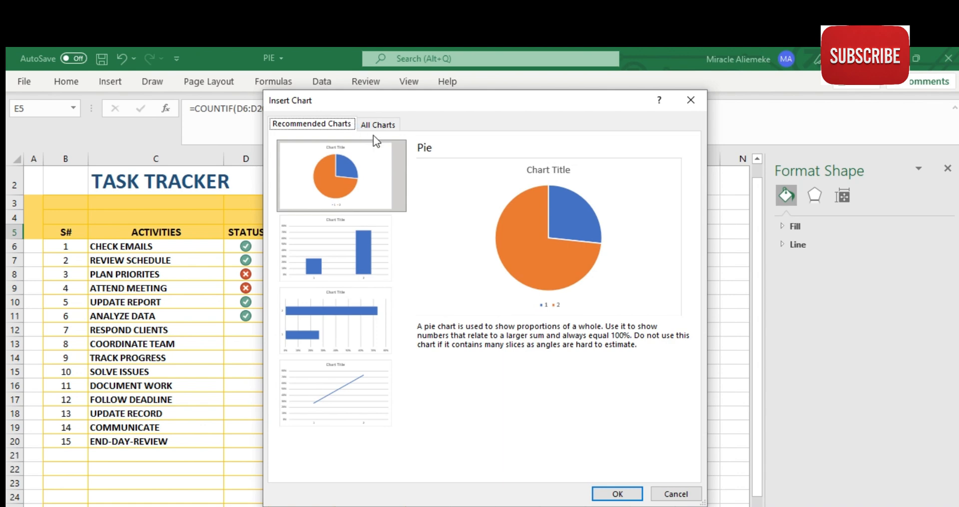
pyautogui.click(375, 125)
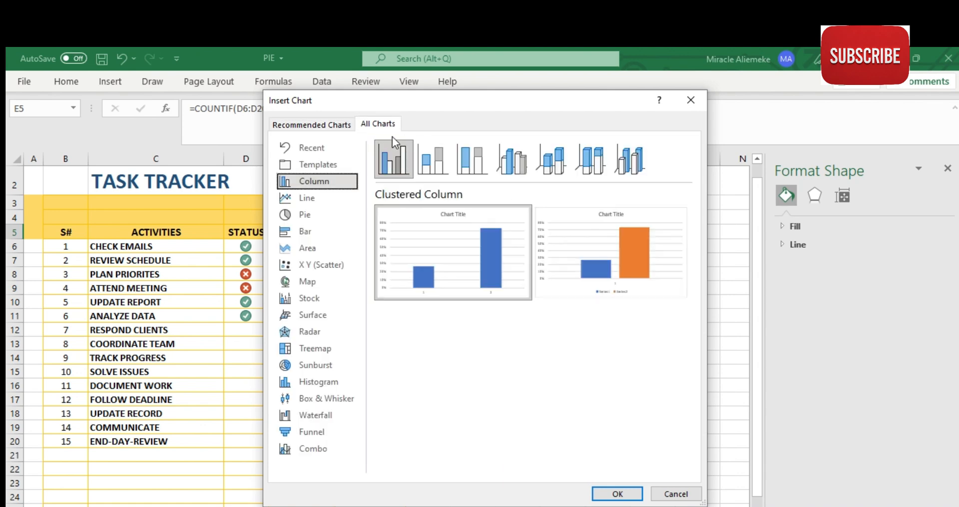
pyautogui.click(323, 218)
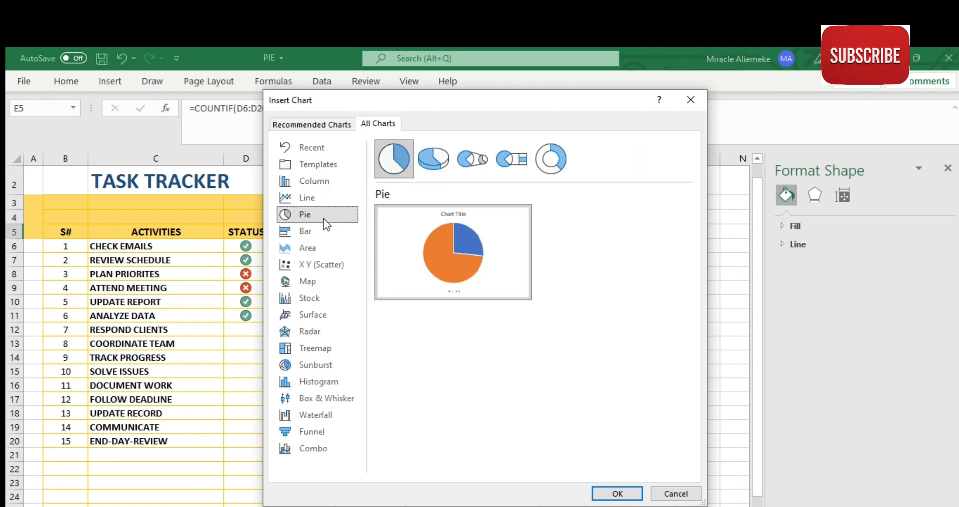
pyautogui.click(540, 169)
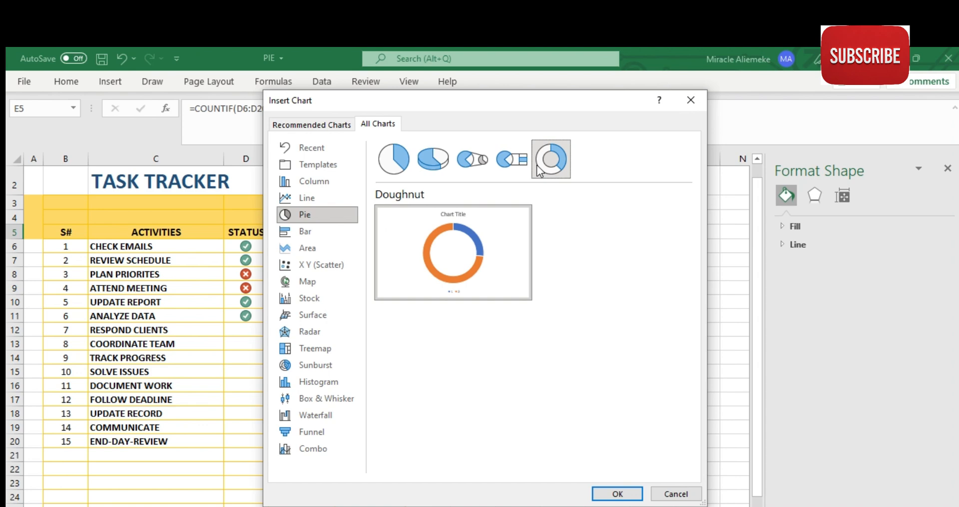
pyautogui.click(612, 494)
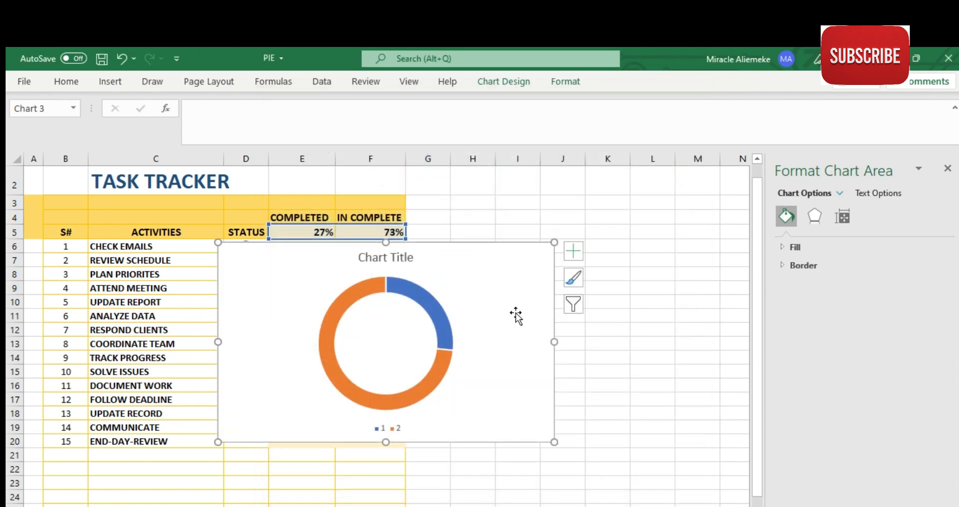
# Remove the title and legend from the doughnut chart.
pyautogui.click(574, 251)
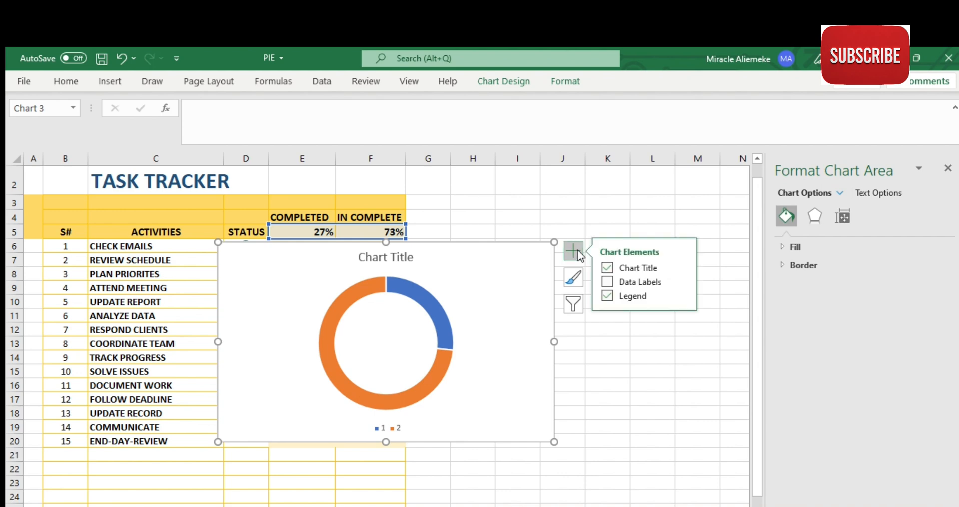
pyautogui.click(607, 268)
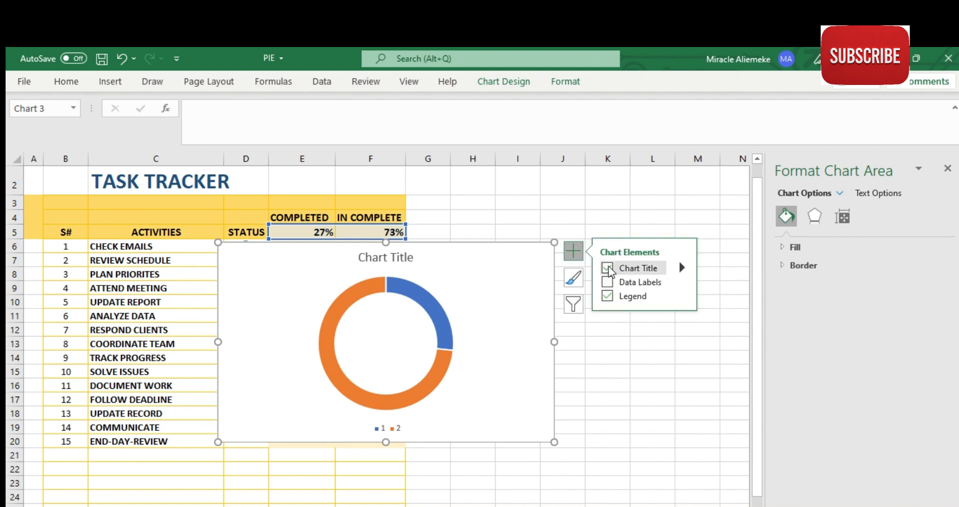
pyautogui.click(607, 296)
# Reduce the doughnut hole size of the chart's data series to 50%.
pyautogui.click(461, 374)
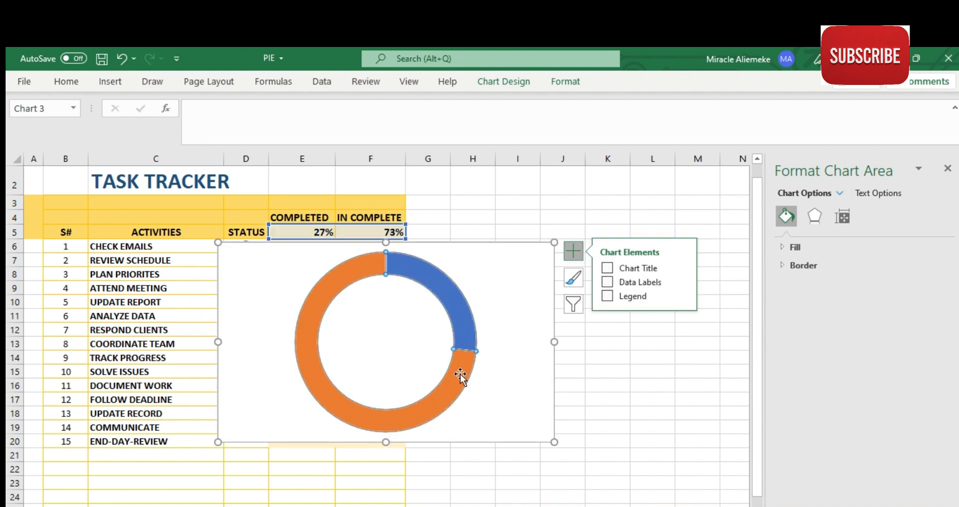
pyautogui.click(852, 210)
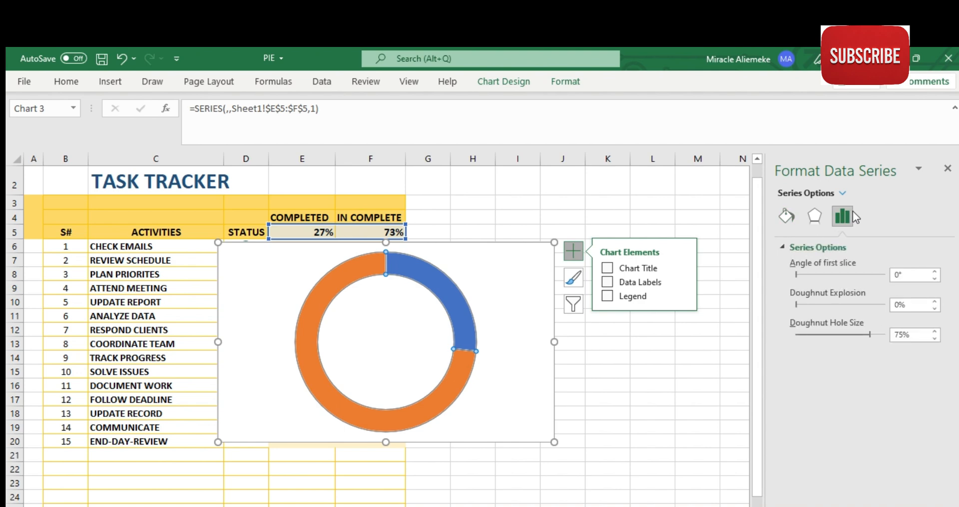
pyautogui.click(935, 331)
pyautogui.click(935, 337)
pyautogui.moveTo(935, 338); pyautogui.dragTo(936, 339)
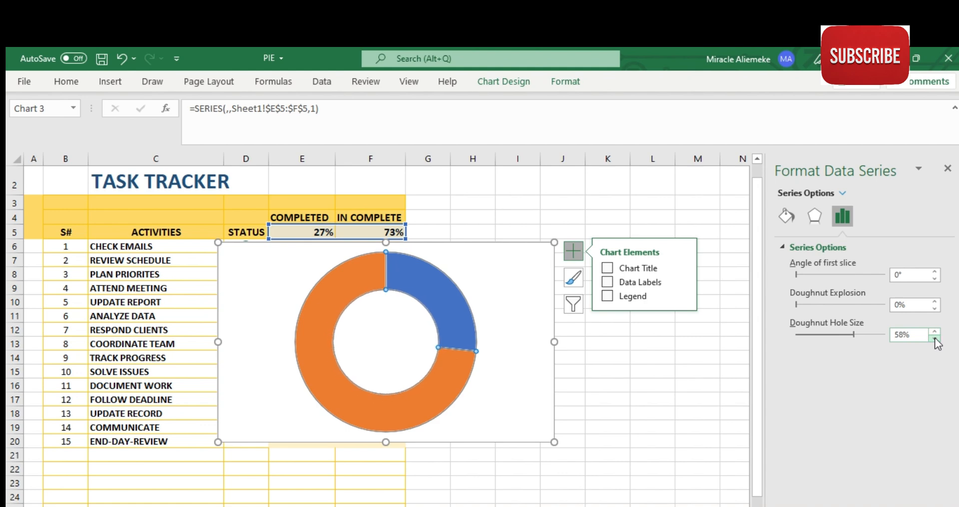
pyautogui.click(936, 338)
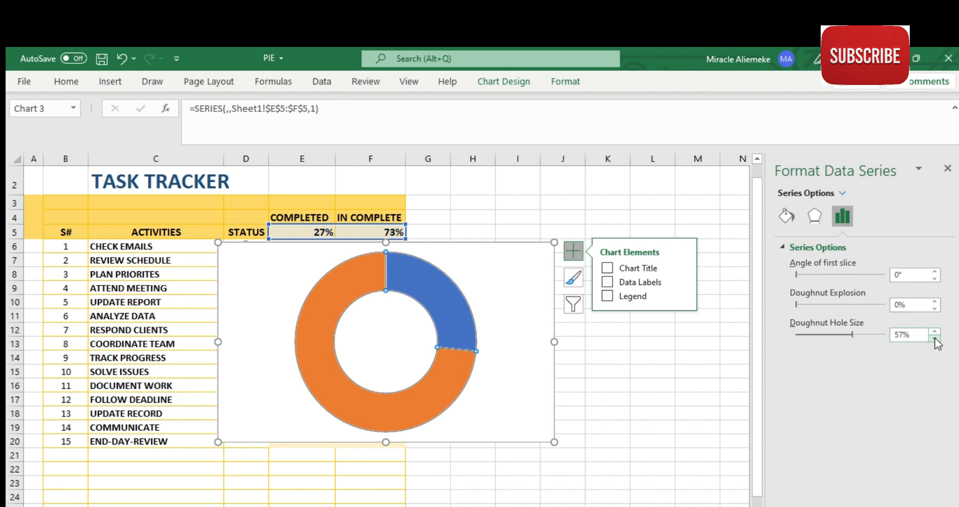
pyautogui.click(935, 338)
pyautogui.click(935, 339)
pyautogui.click(935, 339)
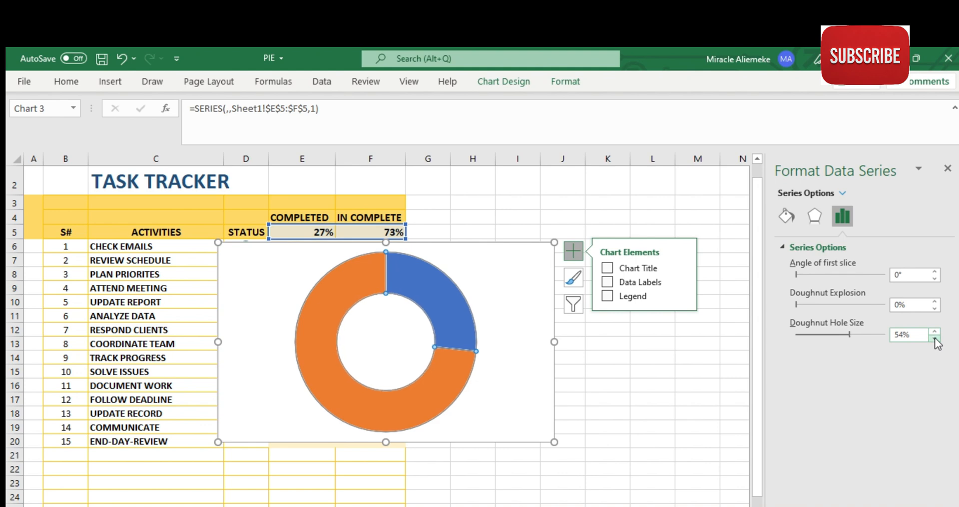
pyautogui.click(936, 339)
pyautogui.click(935, 339)
pyautogui.click(935, 339)
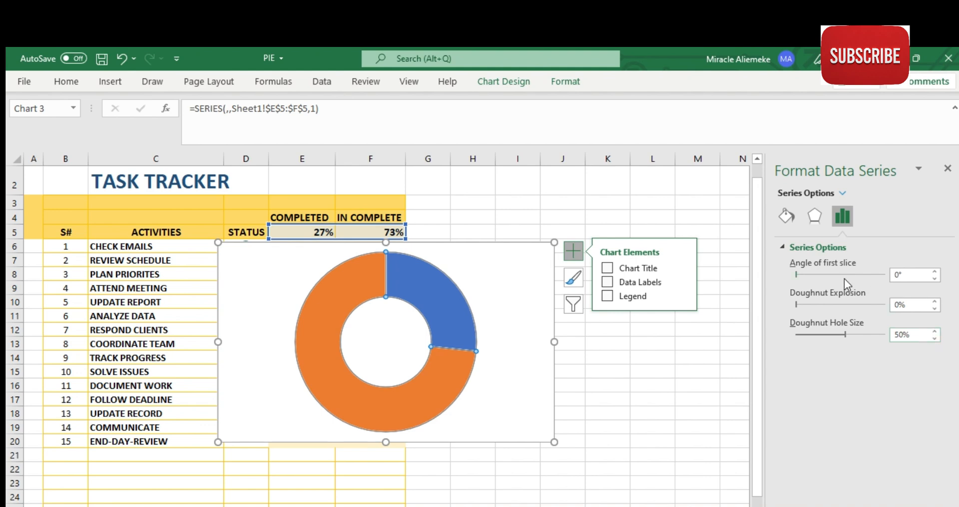
# Select only the completed slice of the doughnut and switch its fill to Solid fill.
pyautogui.click(791, 220)
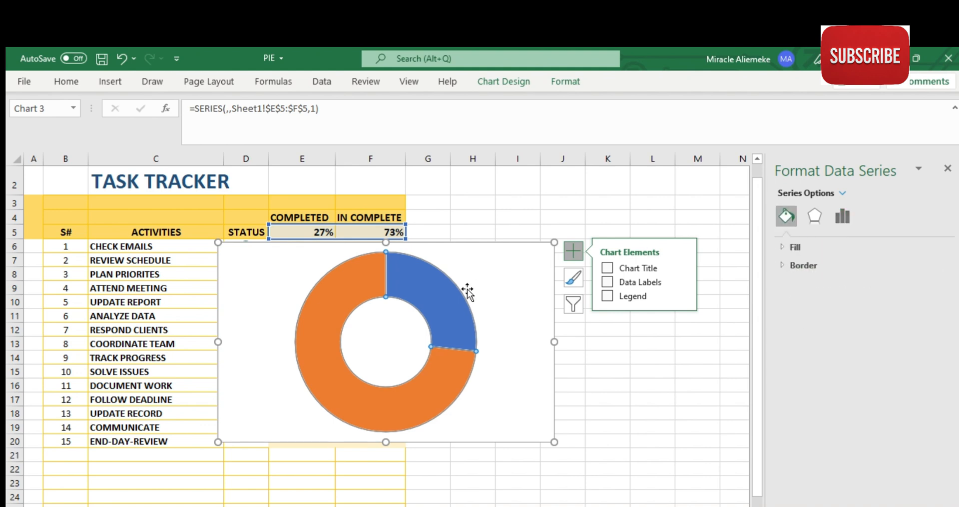
pyautogui.click(444, 304)
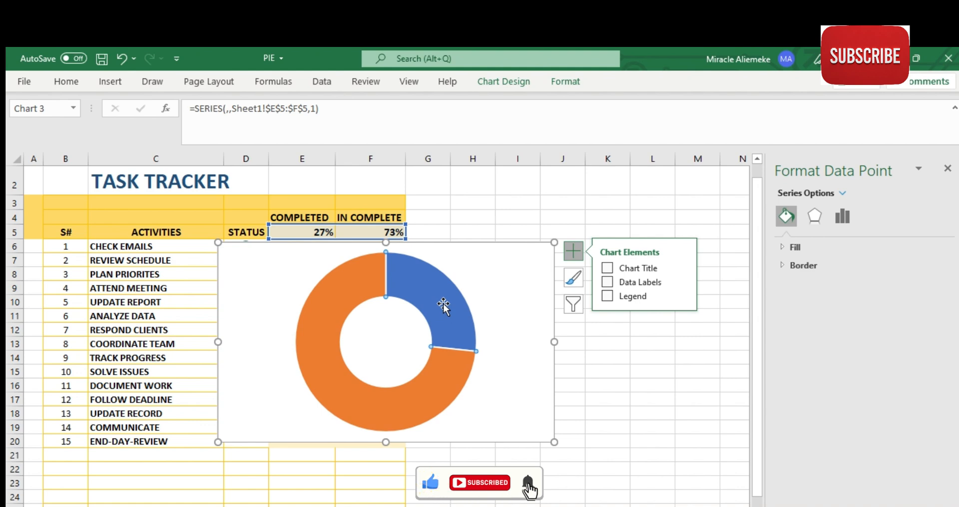
pyautogui.click(793, 248)
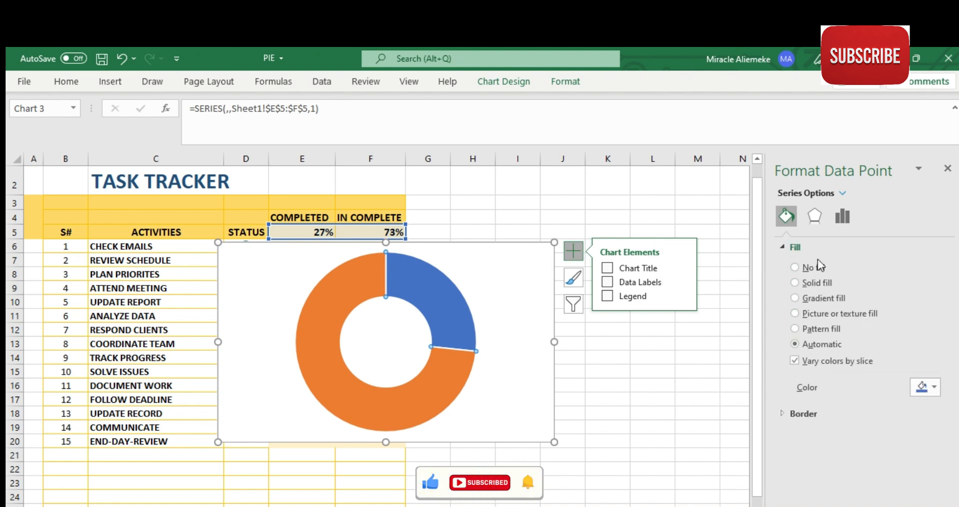
pyautogui.click(796, 283)
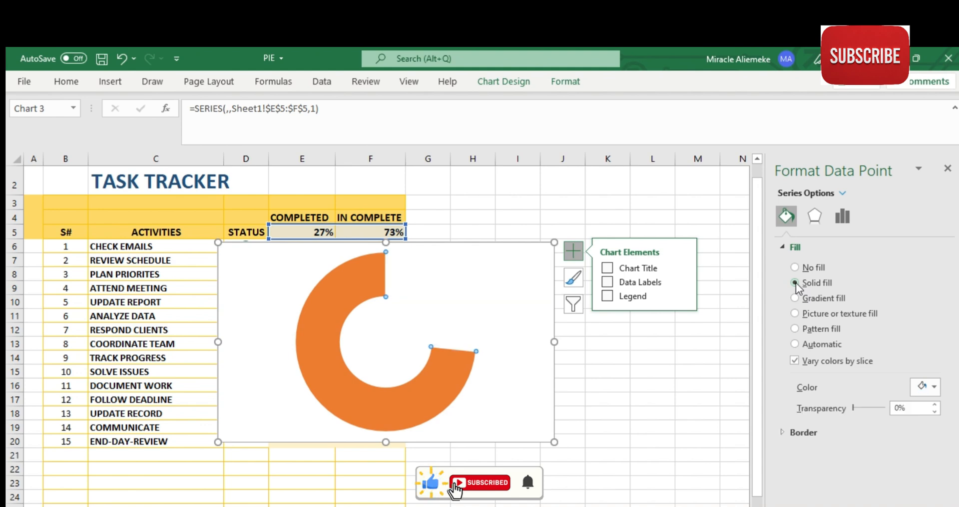
# Try a dark blue and a pale blue theme colour as the fill of the completed slice.
pyautogui.click(925, 387)
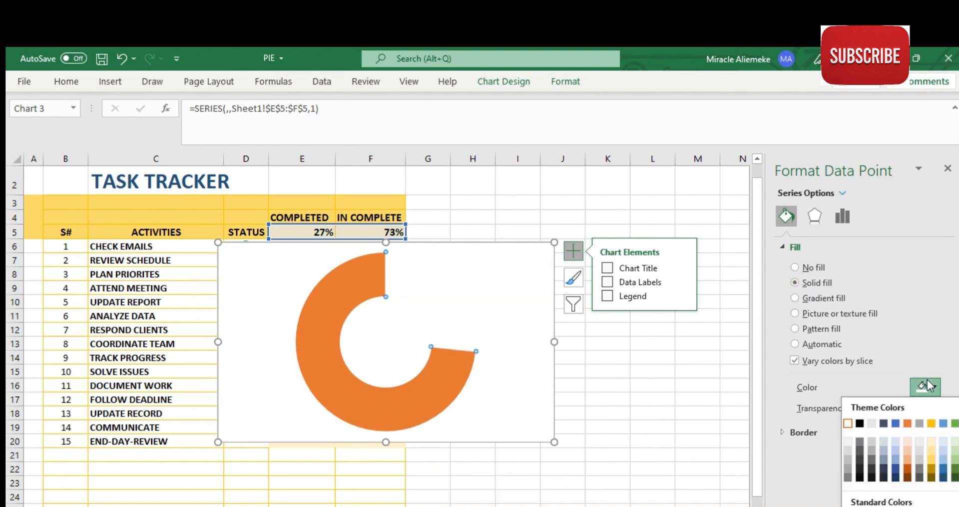
pyautogui.click(895, 469)
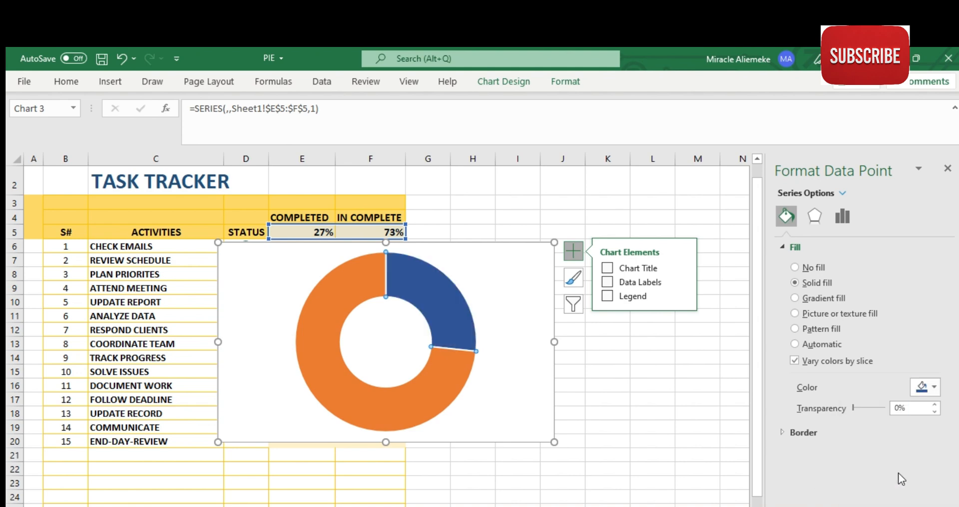
pyautogui.click(936, 388)
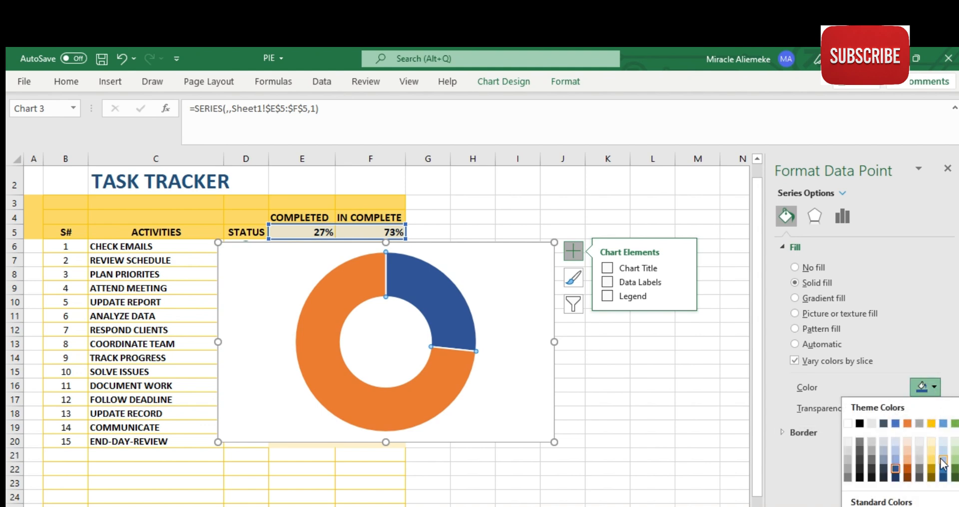
pyautogui.click(943, 463)
# Colour the completed slice with the bright light blue from the standard colours.
pyautogui.click(935, 388)
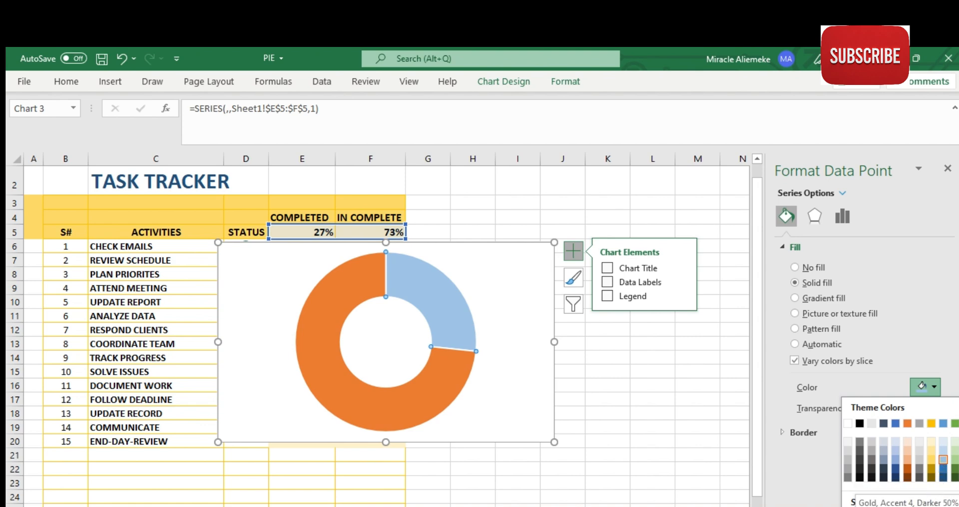
pyautogui.click(920, 506)
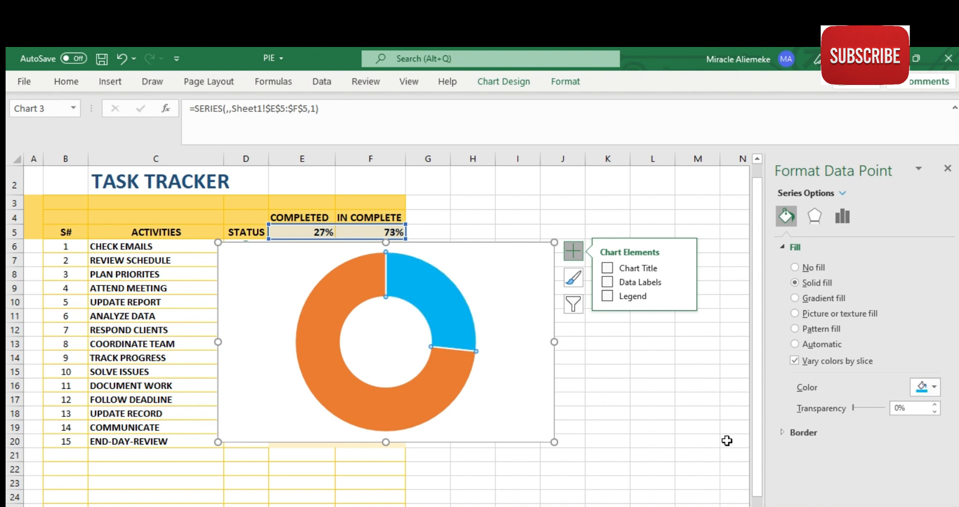
pyautogui.click(697, 439)
# Shrink the doughnut chart to about the combined width of columns E and F, spanning rows 6 to 19.
pyautogui.click(532, 370)
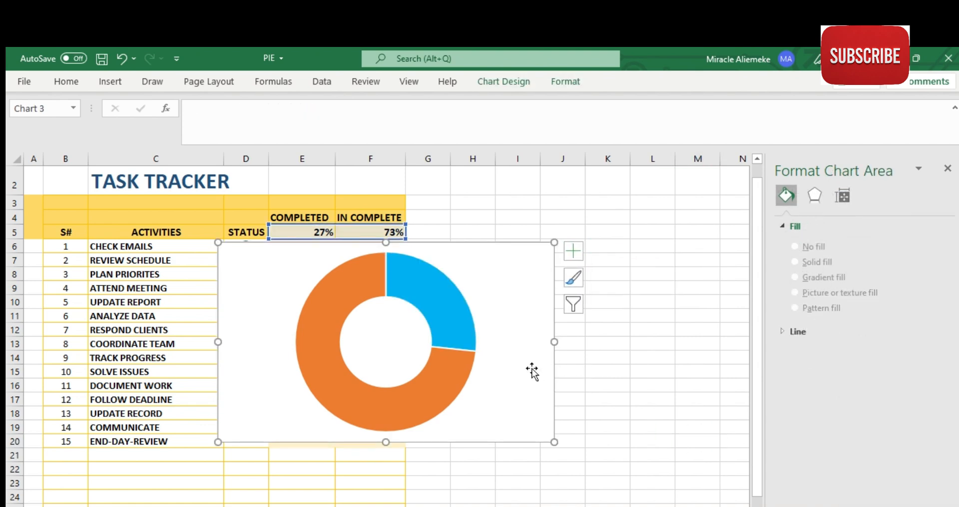
pyautogui.moveTo(554, 441); pyautogui.dragTo(487, 426)
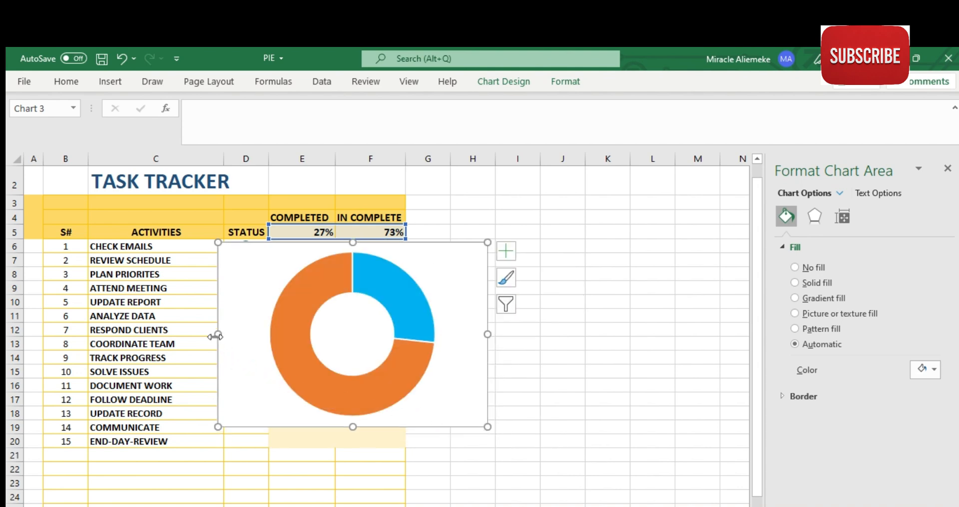
pyautogui.moveTo(215, 334); pyautogui.dragTo(258, 334)
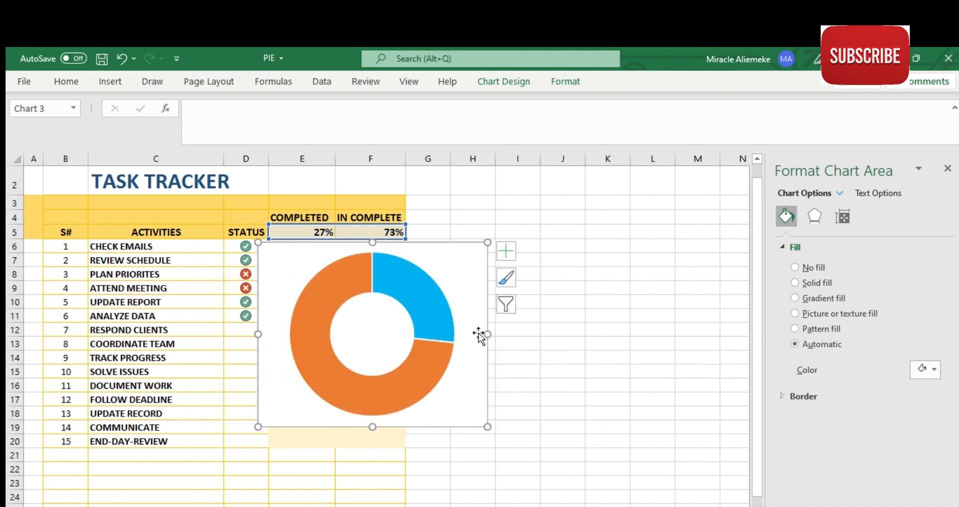
pyautogui.moveTo(486, 334); pyautogui.dragTo(408, 332)
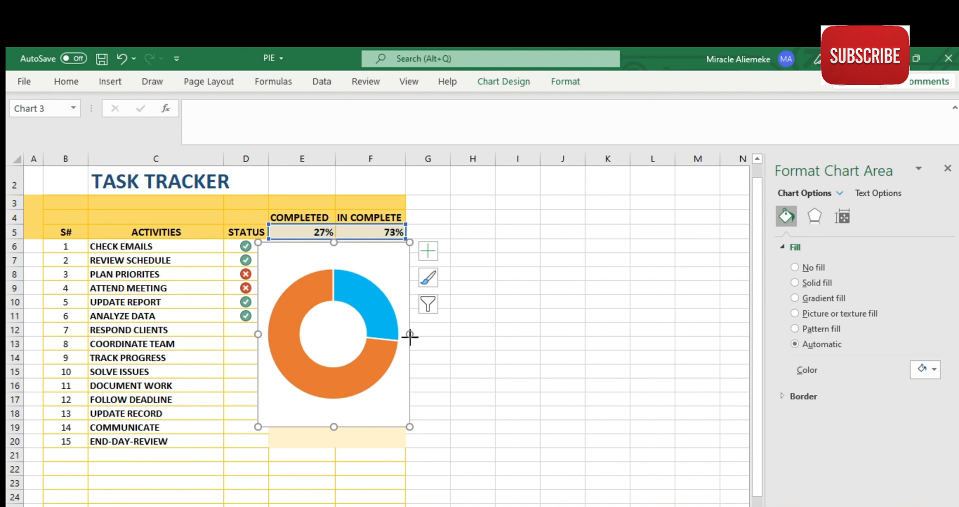
# Resize the doughnut chart so it fits exactly within columns E and F, spanning rows 6 to 20.
pyautogui.moveTo(408, 335); pyautogui.dragTo(404, 336)
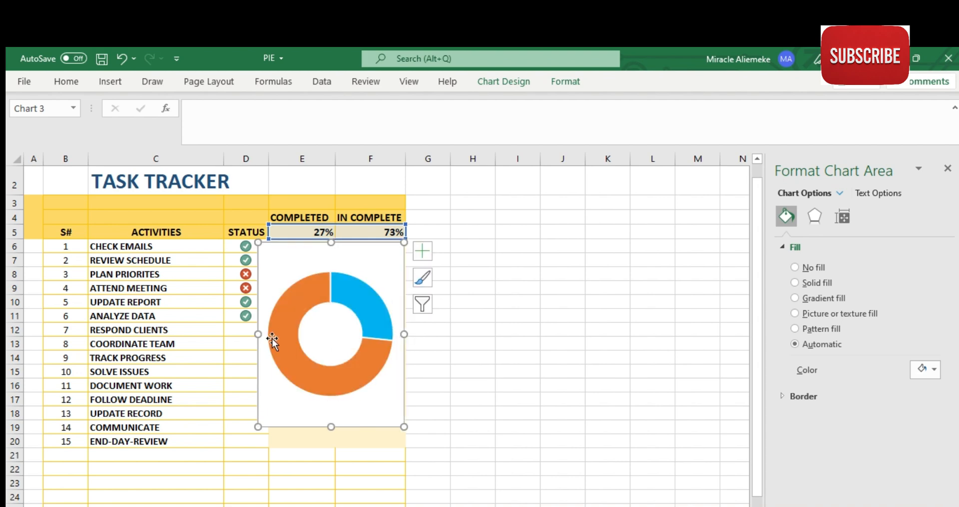
pyautogui.moveTo(259, 335); pyautogui.dragTo(274, 344)
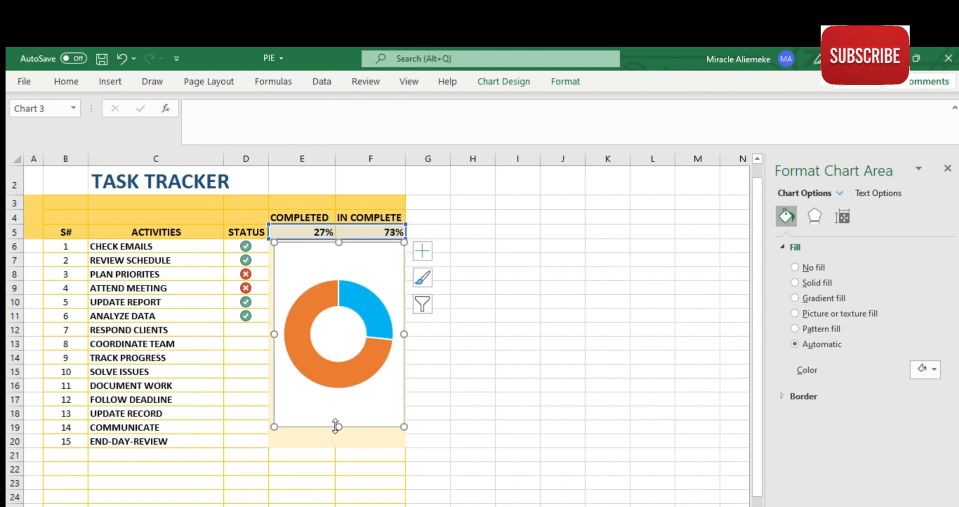
pyautogui.moveTo(337, 426); pyautogui.dragTo(338, 446)
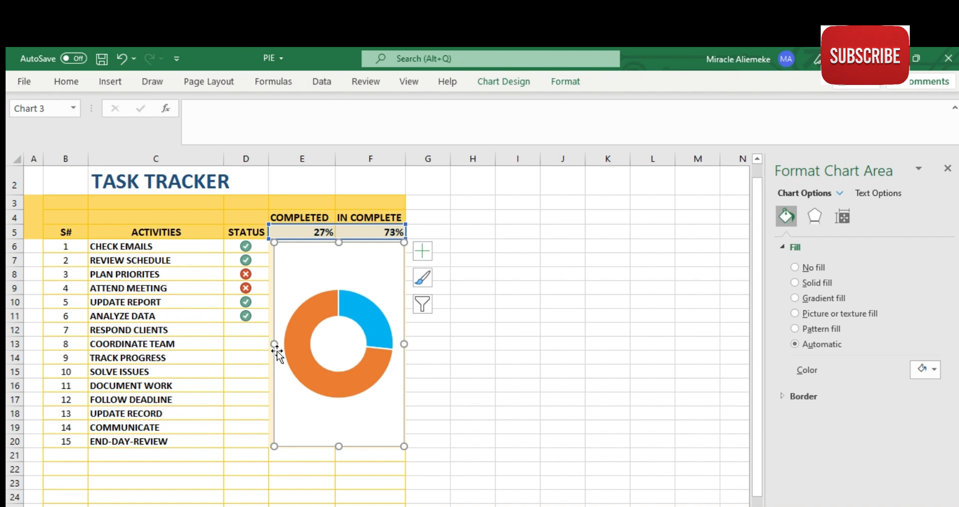
pyautogui.moveTo(274, 344); pyautogui.dragTo(270, 344)
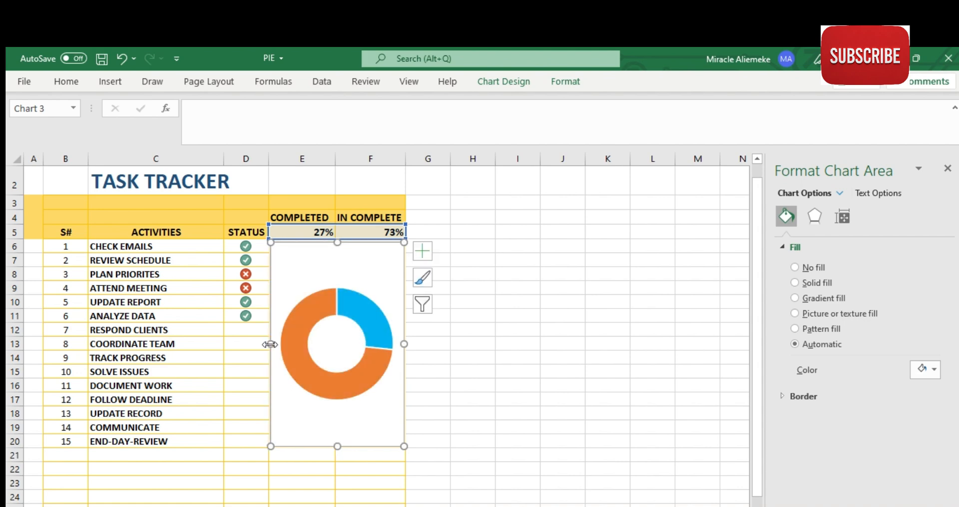
pyautogui.click(325, 346)
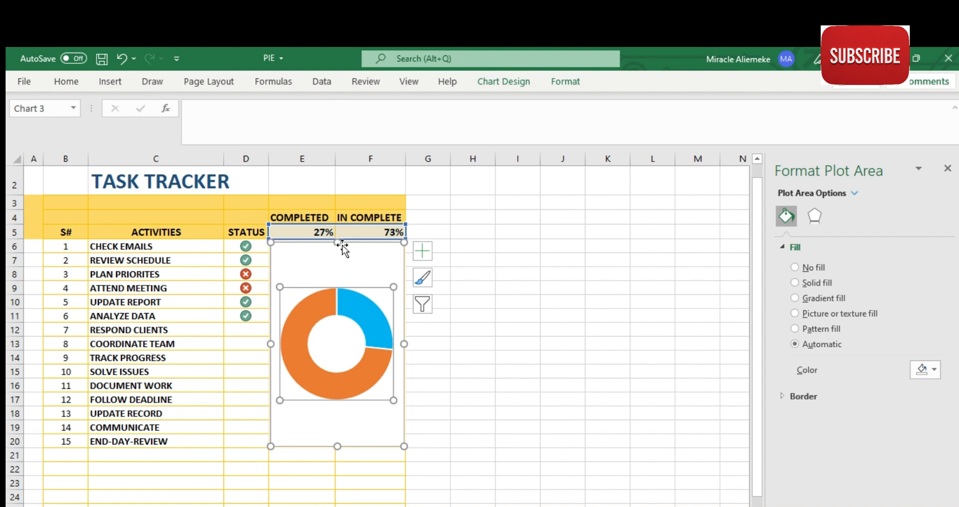
pyautogui.moveTo(338, 243); pyautogui.dragTo(339, 240)
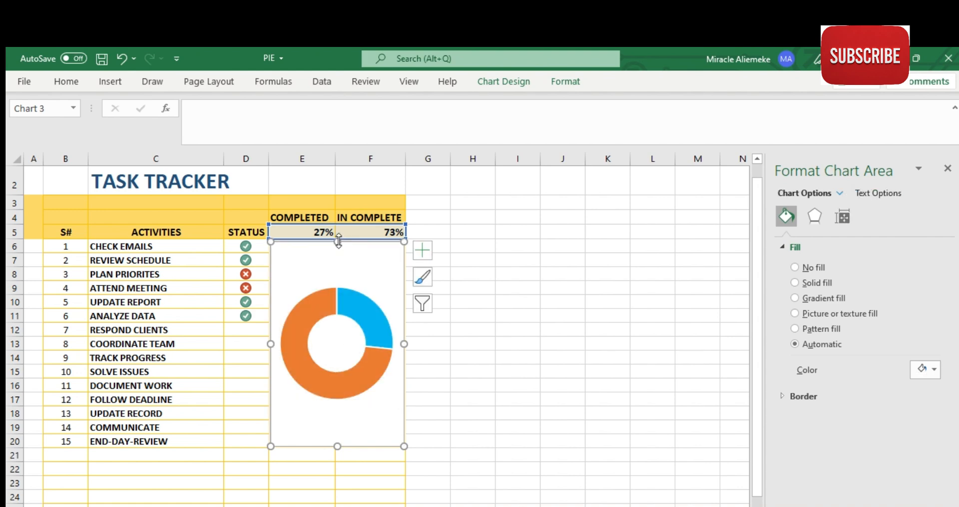
# Insert a small text box inside the hole of the doughnut chart.
pyautogui.click(343, 333)
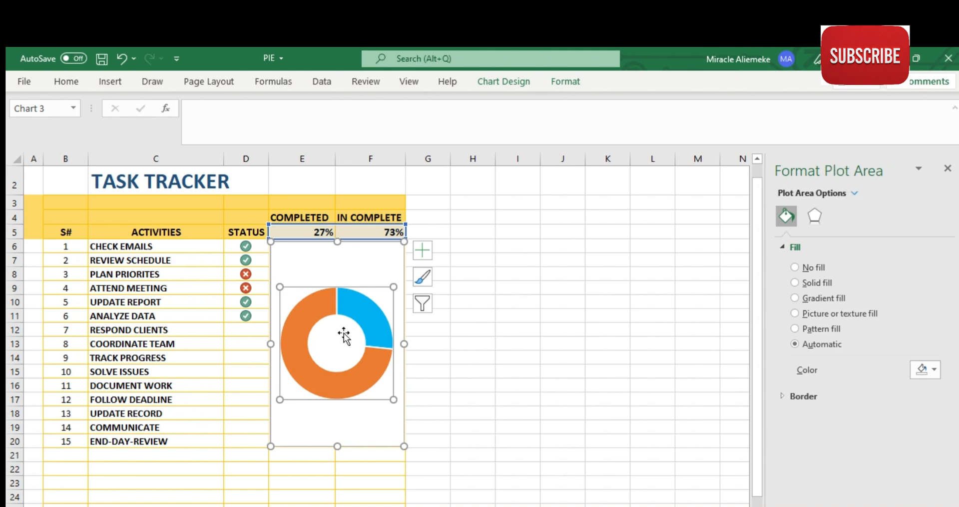
pyautogui.click(110, 82)
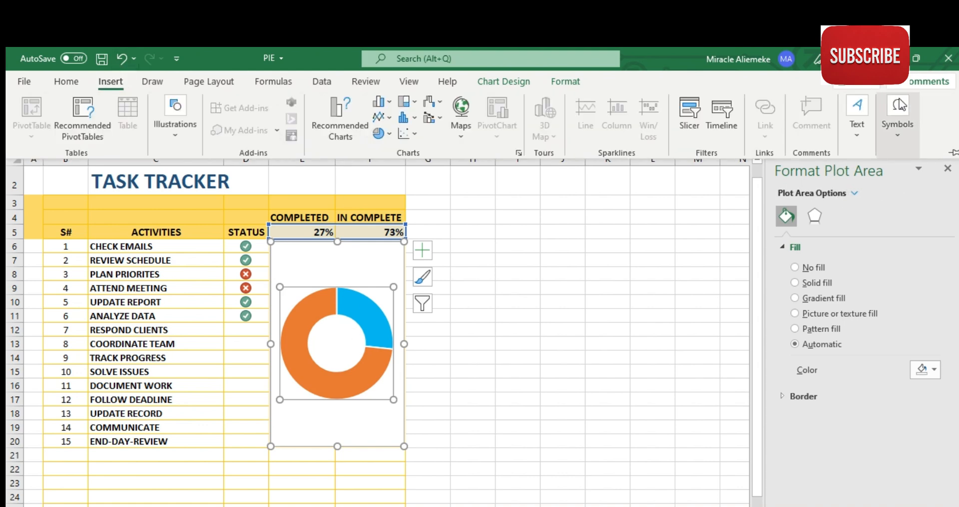
pyautogui.click(861, 111)
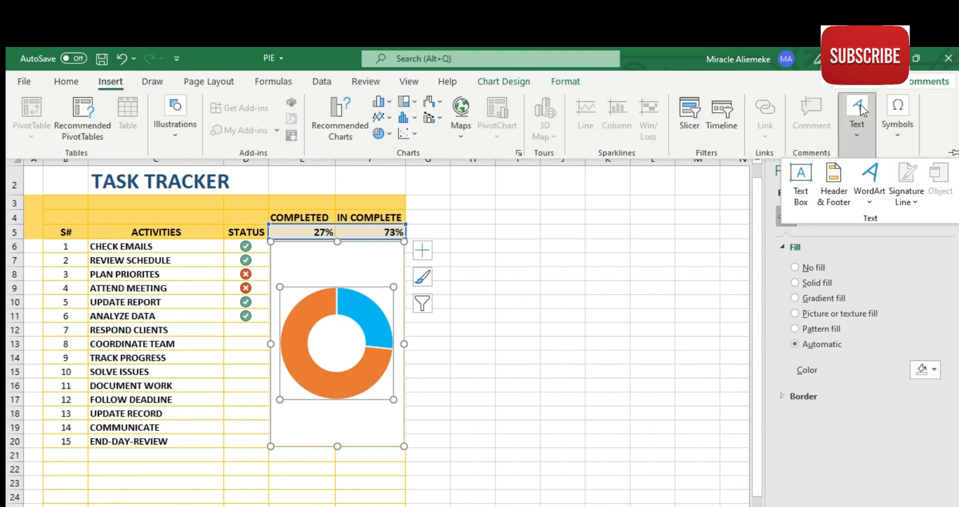
pyautogui.click(800, 185)
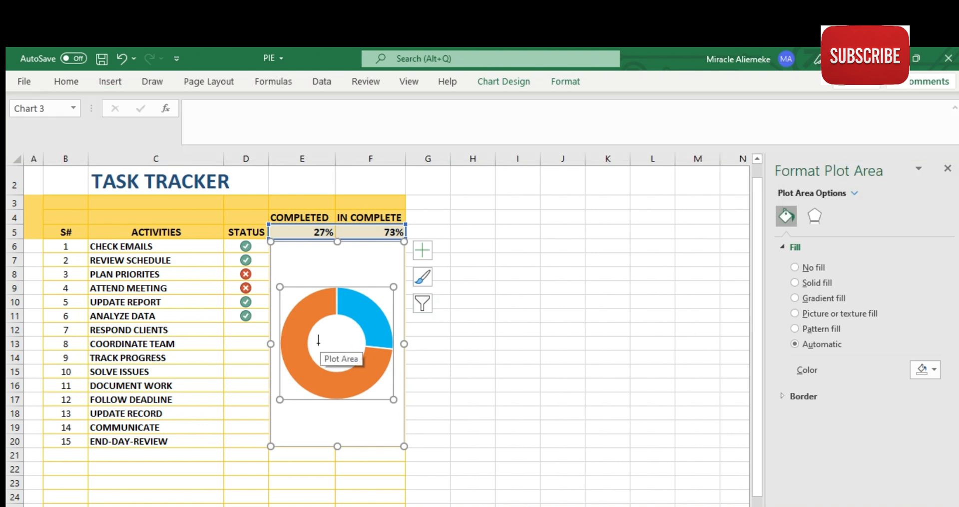
pyautogui.moveTo(315, 334); pyautogui.dragTo(361, 356)
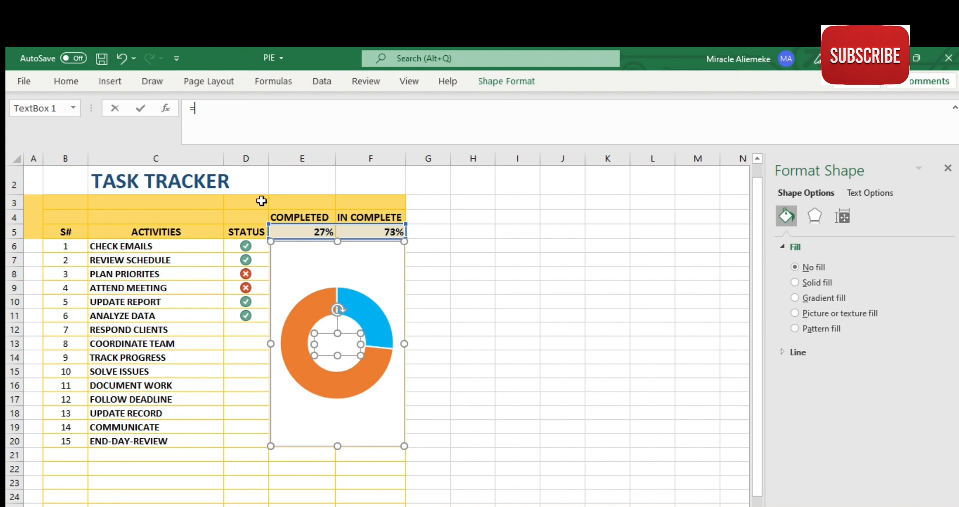
# Link the text box to the completed percentage in cell E5 with the formula =Sheet1!$E$5.
pyautogui.write('=')
pyautogui.click(293, 232)
pyautogui.press('Return')
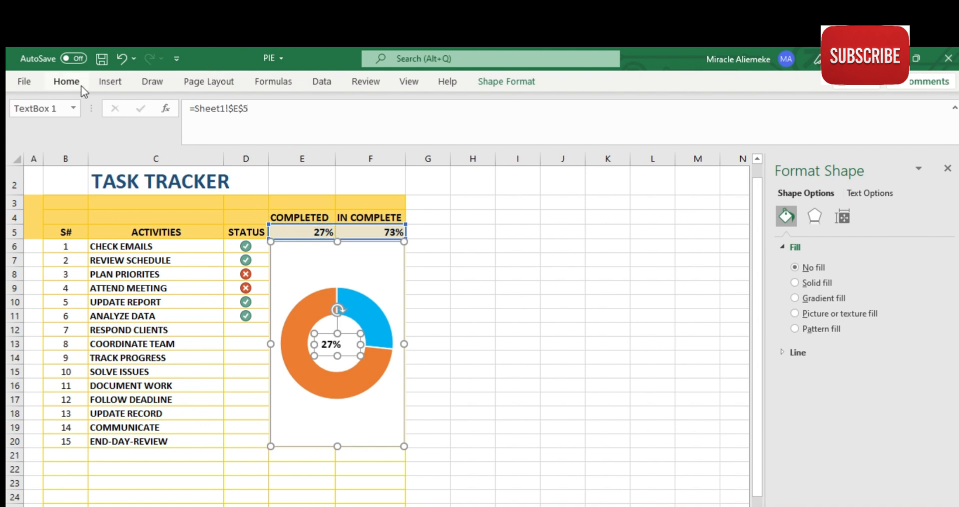
# Format the linked percentage text as bold, size 16 and red.
pyautogui.click(66, 82)
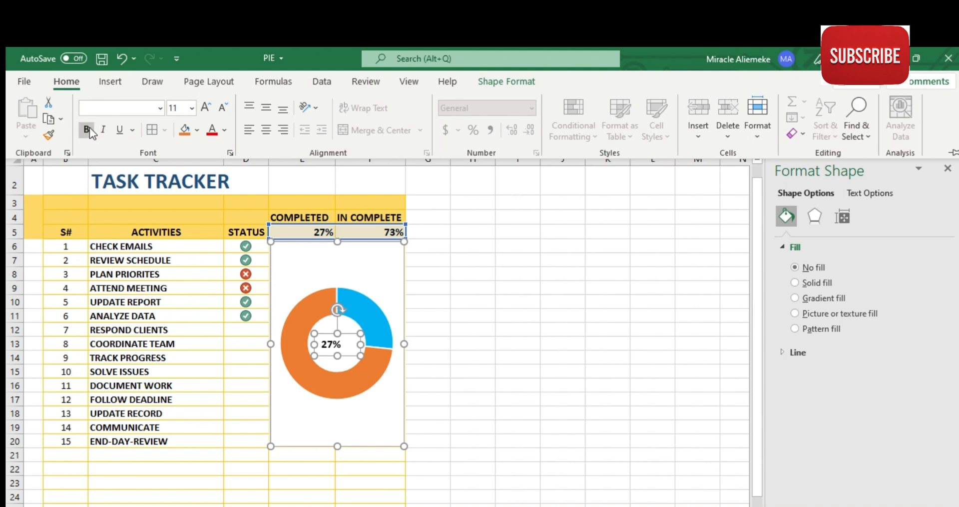
pyautogui.click(89, 128)
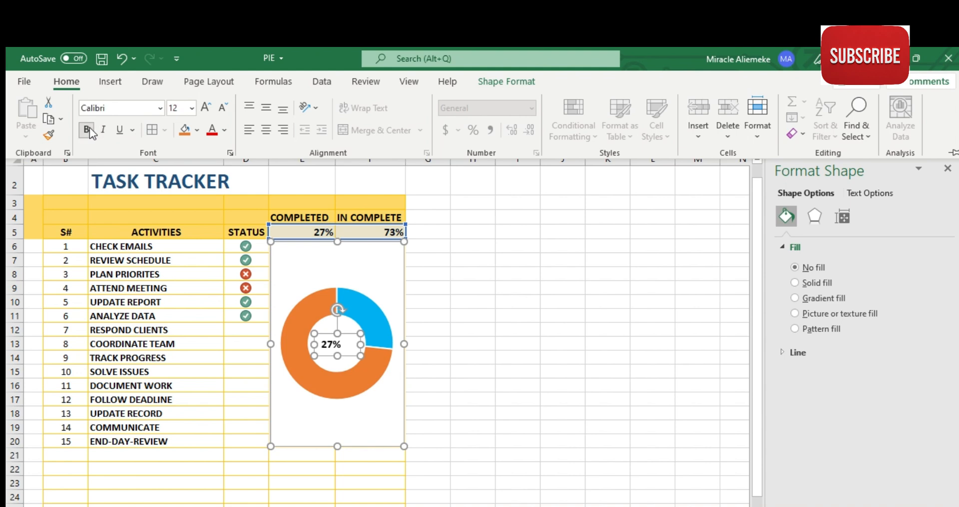
pyautogui.click(205, 109)
pyautogui.click(206, 109)
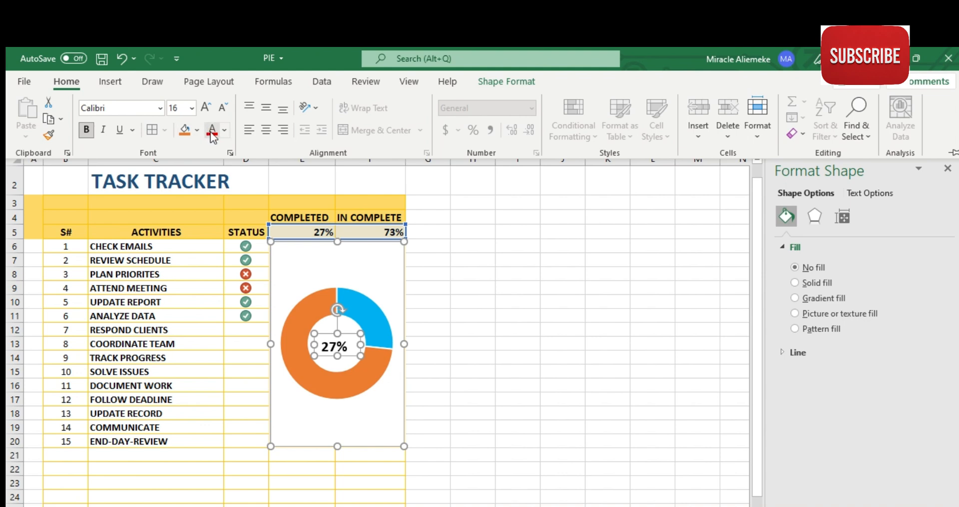
pyautogui.click(212, 132)
pyautogui.hotkey('ctrl', 'F1')
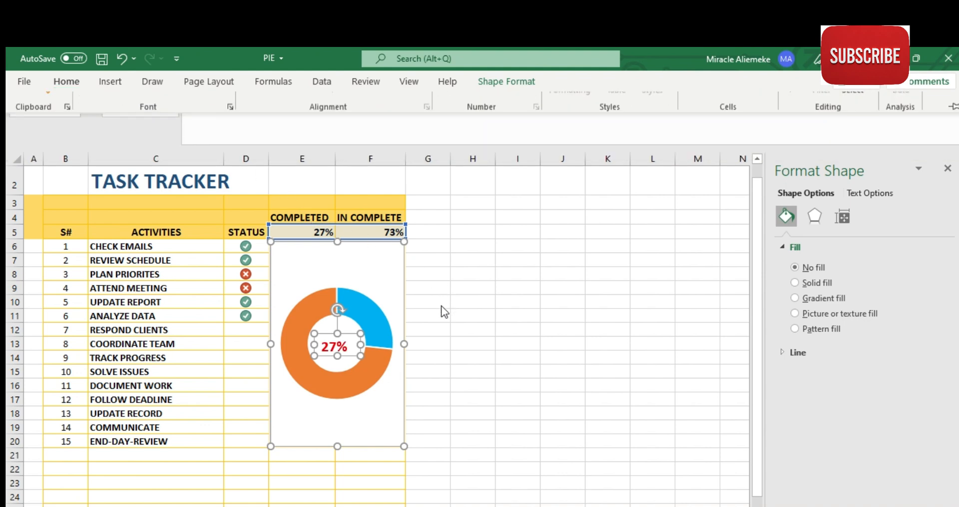
# Move the percentage text box slightly so it sits centred in the doughnut hole.
pyautogui.click(441, 305)
pyautogui.click(342, 346)
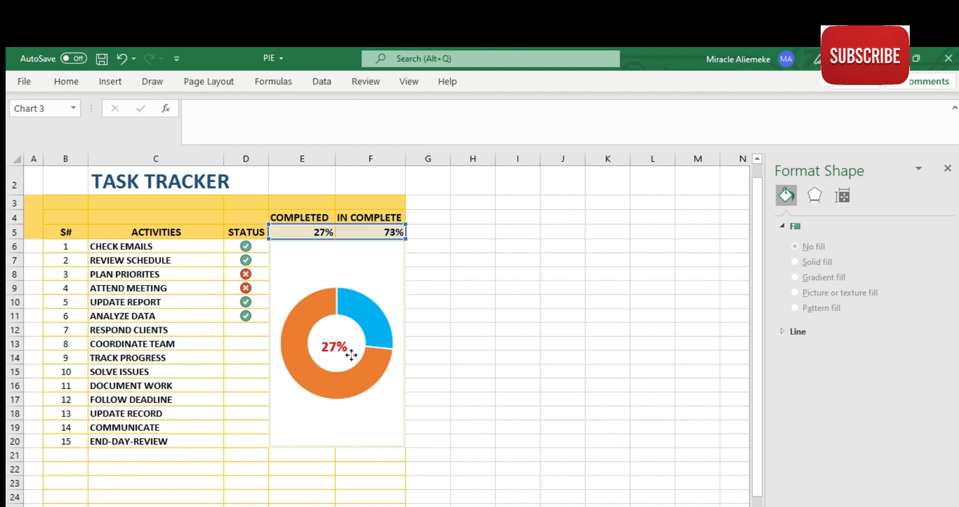
pyautogui.click(335, 349)
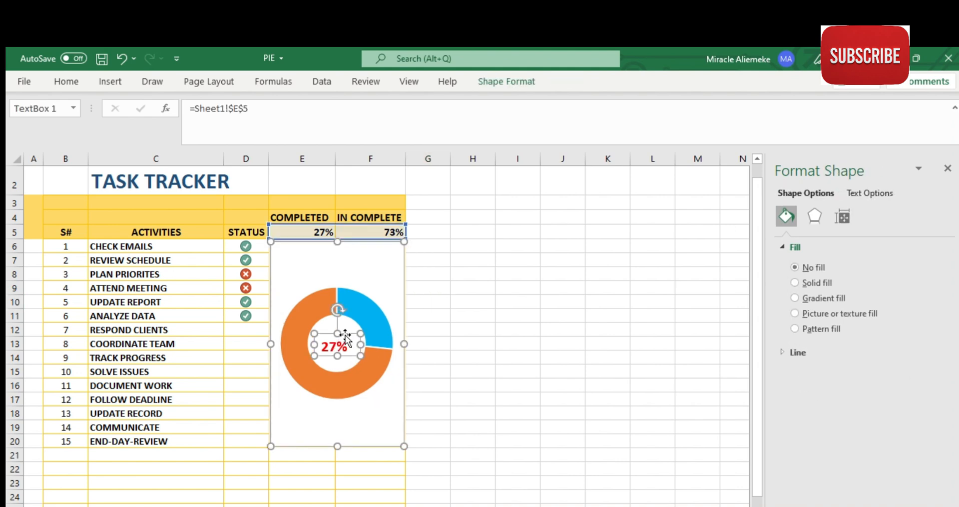
pyautogui.moveTo(344, 336); pyautogui.dragTo(348, 330)
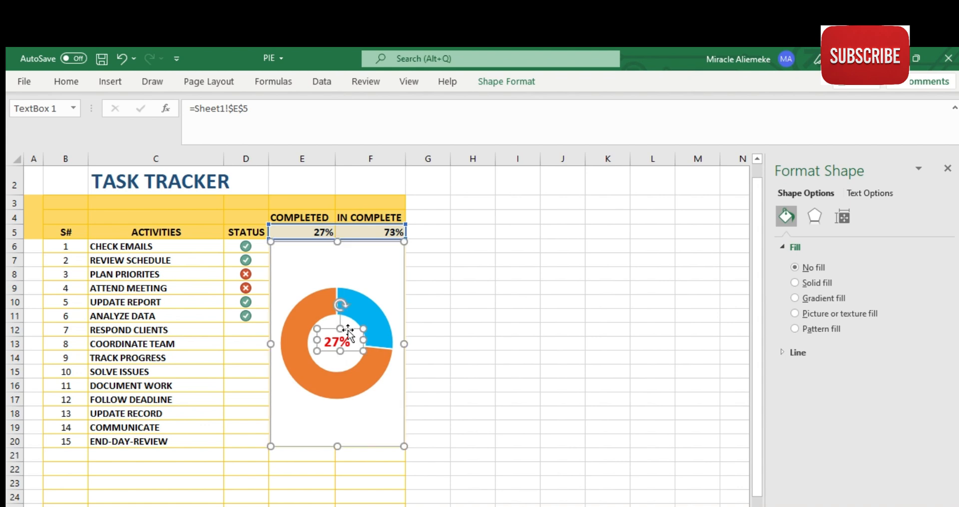
# Enter status 1 for activities 7 to 14 in D12:D19 and status 0 for END-DAY-REVIEW in D20.
pyautogui.click(246, 333)
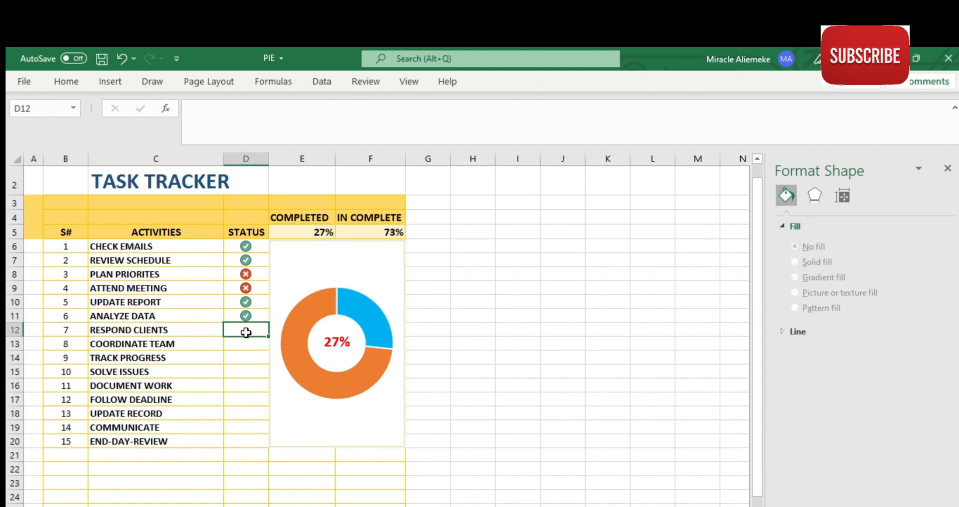
pyautogui.write('1')
pyautogui.press('Return')
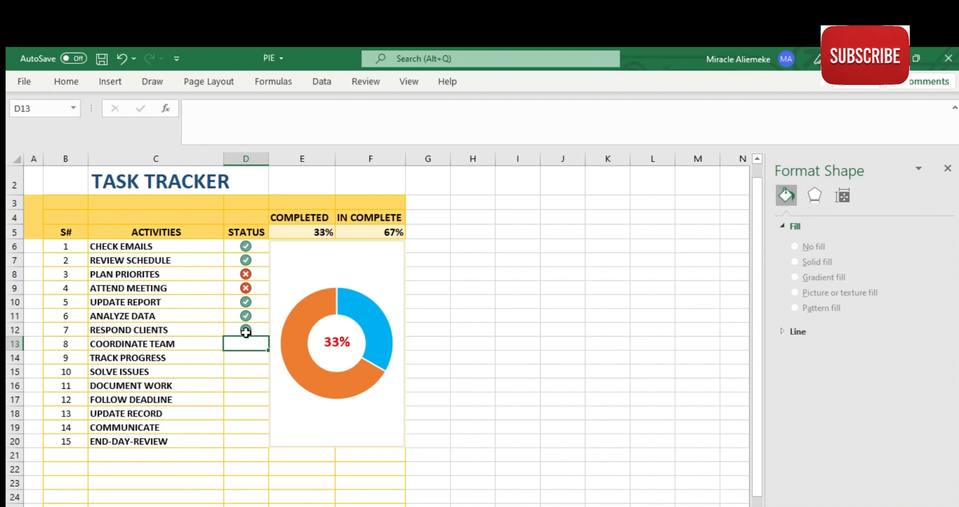
pyautogui.write('1')
pyautogui.press('Return')
pyautogui.write('1')
pyautogui.press('Return')
pyautogui.write('1')
pyautogui.press('Return')
pyautogui.write('1')
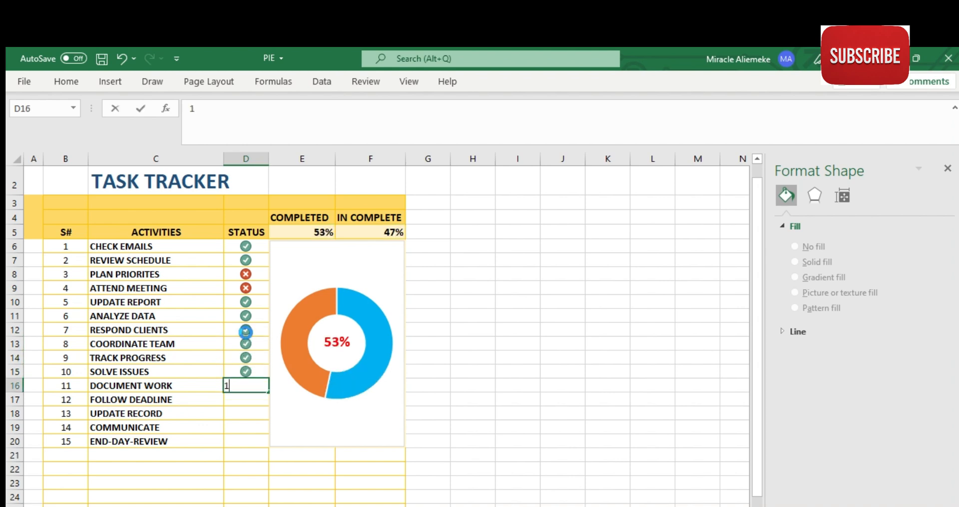
pyautogui.press('Return')
pyautogui.write('1')
pyautogui.press('Return')
pyautogui.write('1')
pyautogui.press('Return')
pyautogui.write('1')
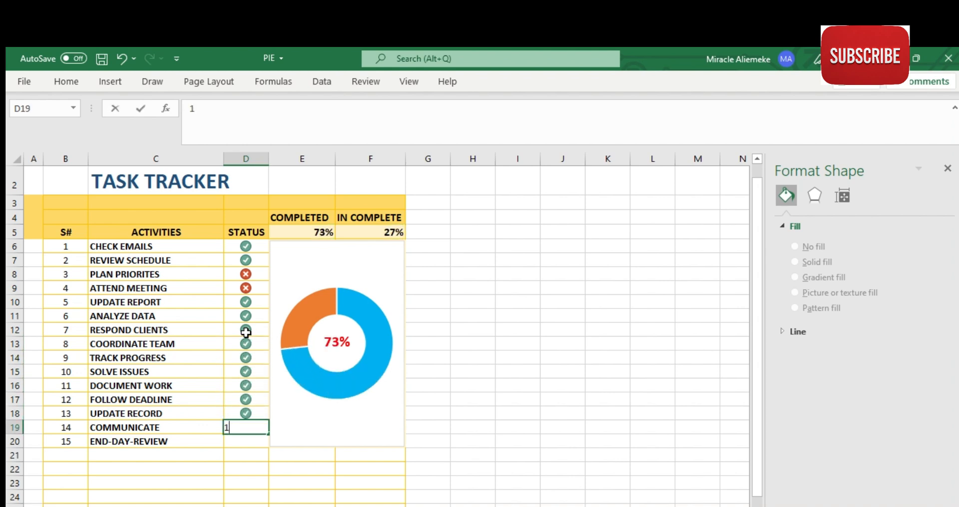
pyautogui.press('Return')
pyautogui.write('0')
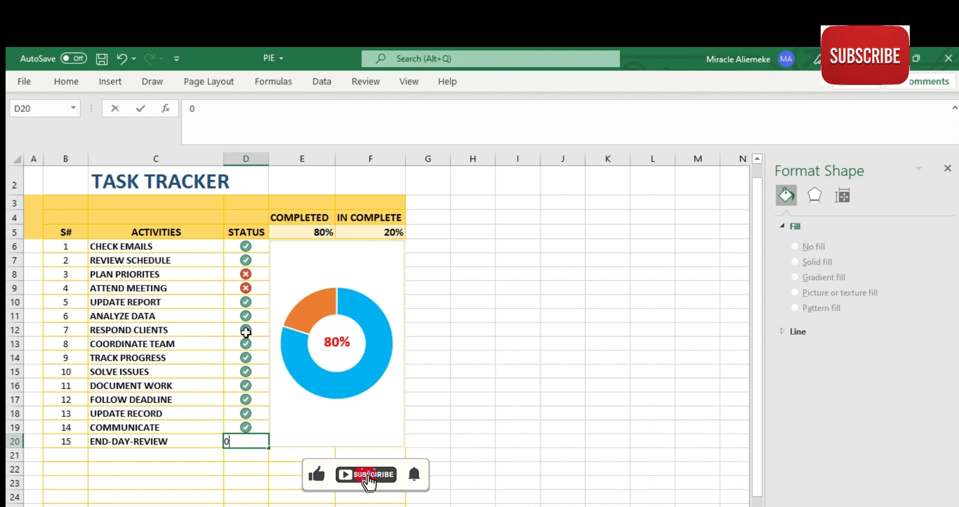
pyautogui.press('Return')
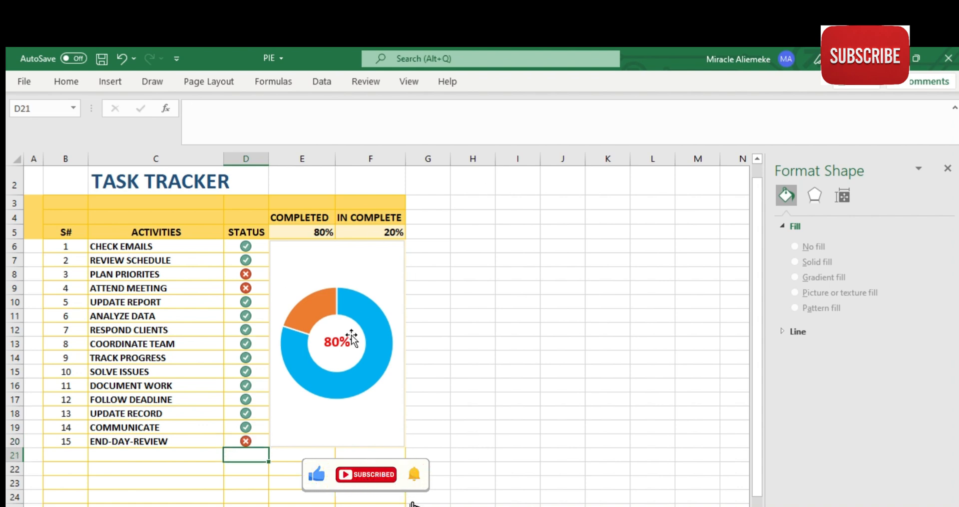